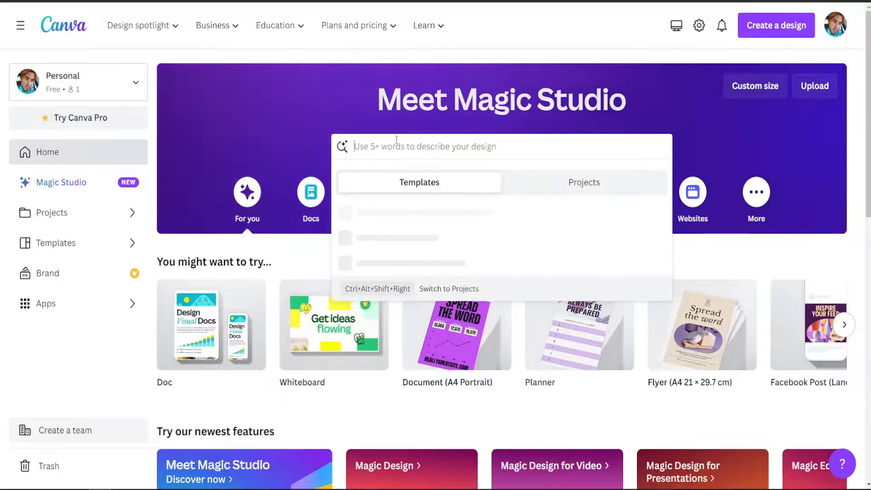
# Search the template library for "planner".
pyautogui.write('planner')
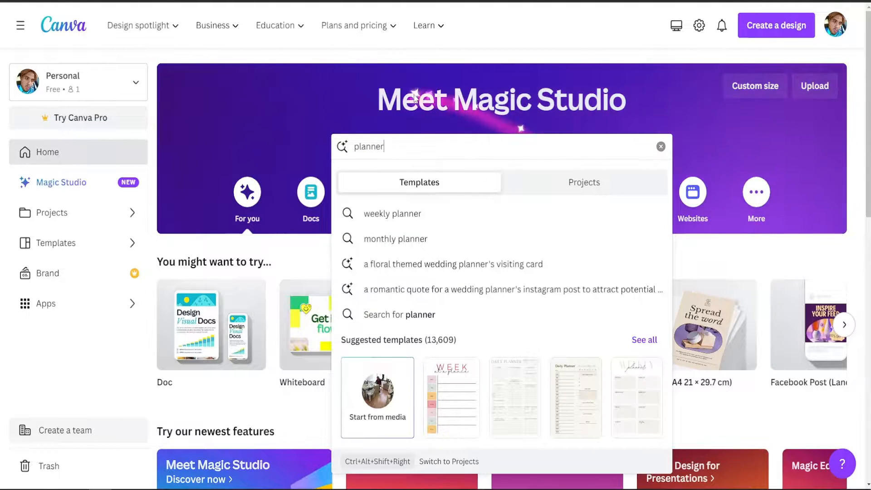
pyautogui.press('Return')
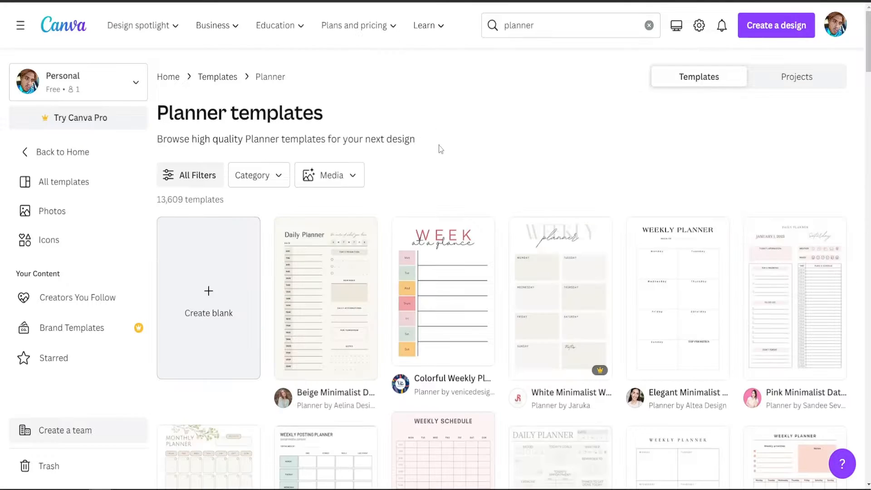
# Look through the planner template results, comparing the layouts and which designs are marked as Pro.
pyautogui.scroll(-1, 438, 149)
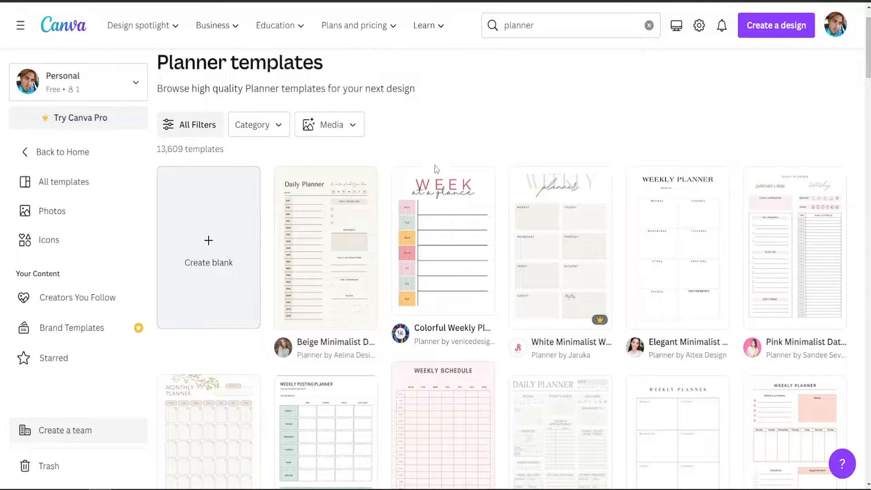
pyautogui.scroll(-6, 506, 205)
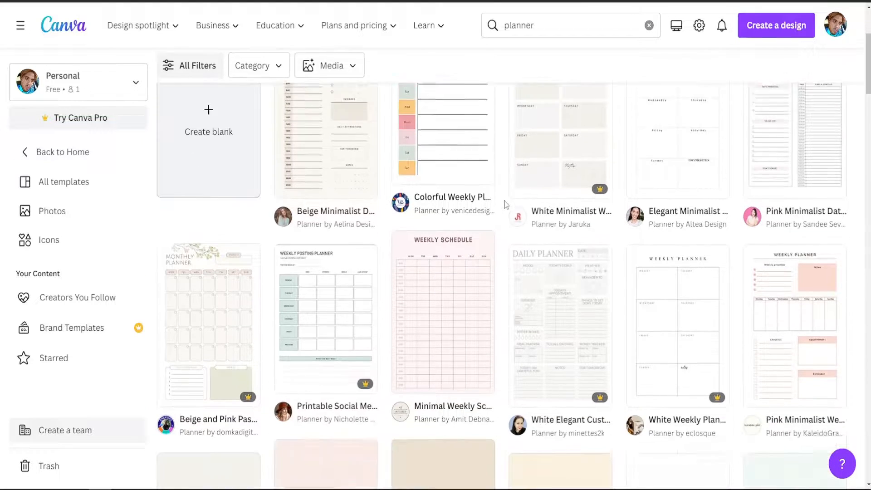
pyautogui.scroll(2, 502, 214)
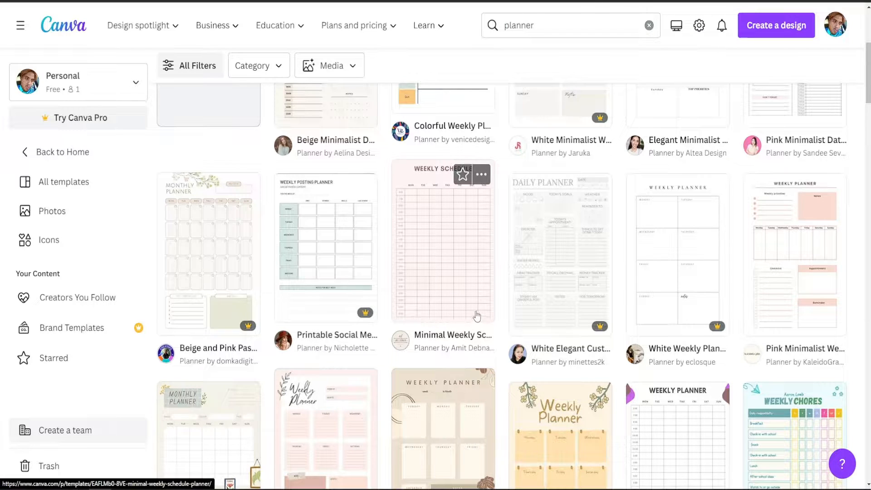
pyautogui.scroll(2, 689, 301)
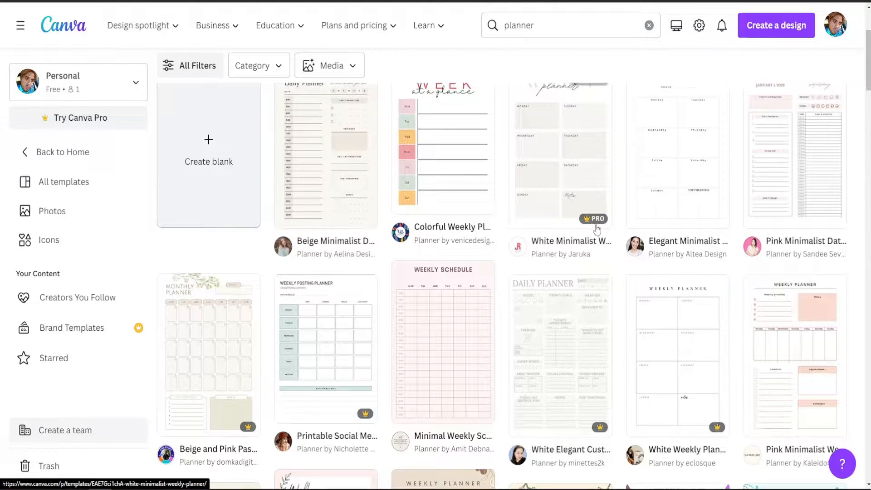
pyautogui.scroll(-7, 682, 147)
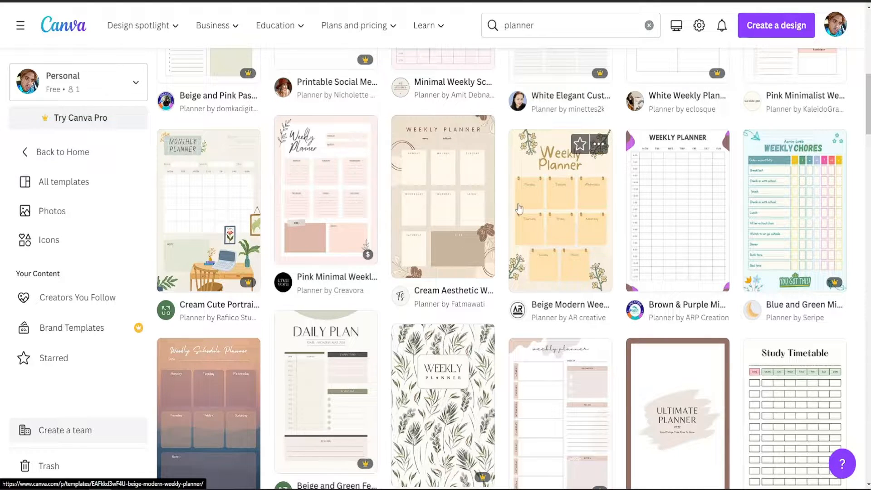
pyautogui.scroll(-4, 520, 208)
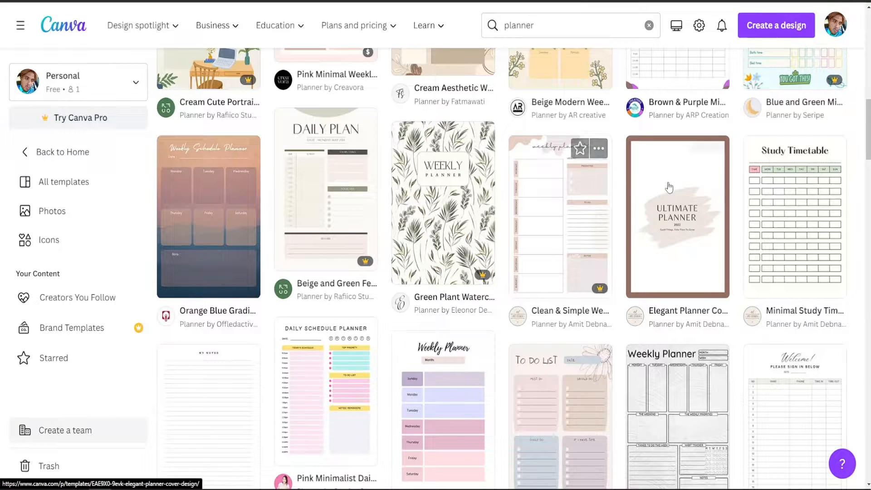
pyautogui.scroll(5, 245, 242)
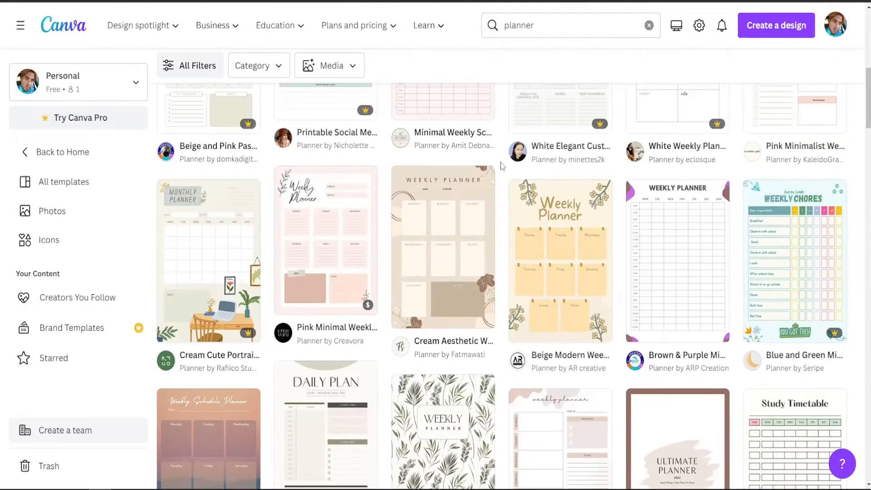
pyautogui.scroll(8, 458, 263)
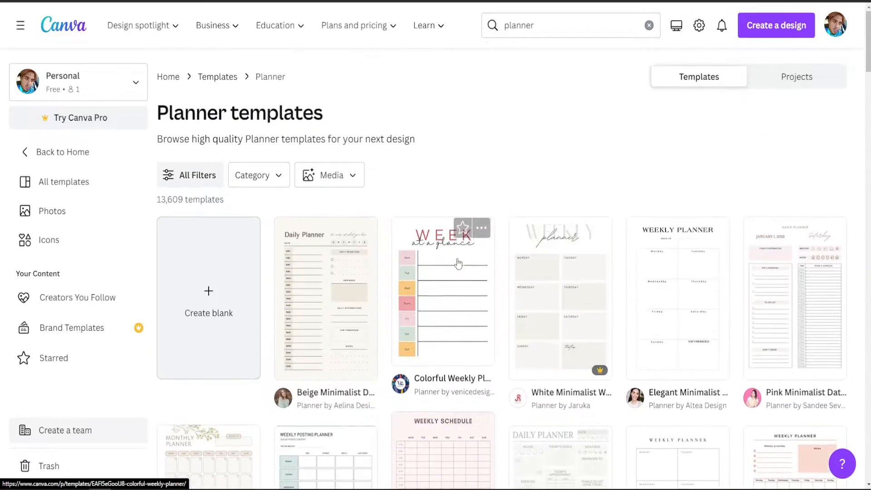
pyautogui.scroll(-20, 458, 263)
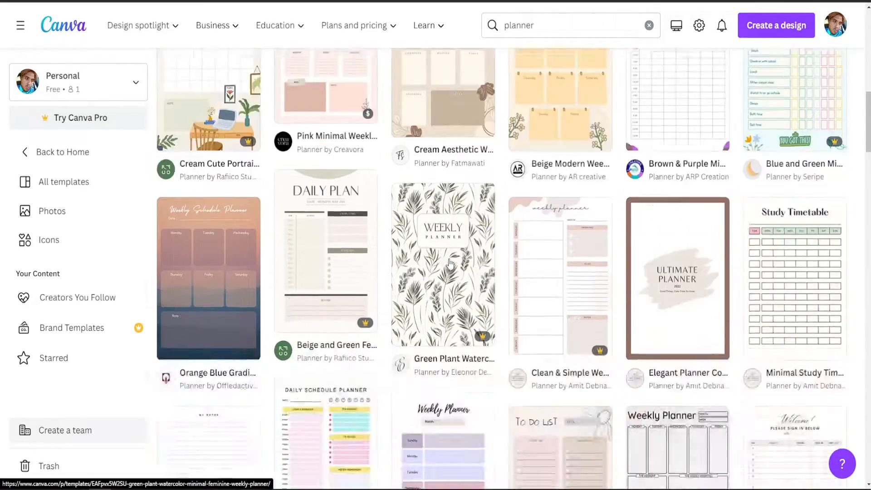
pyautogui.scroll(-10, 450, 264)
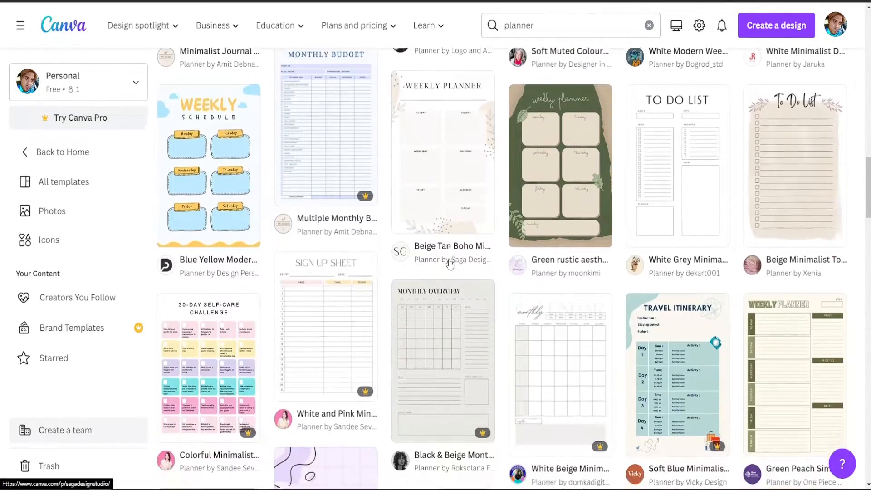
pyautogui.scroll(10, 449, 263)
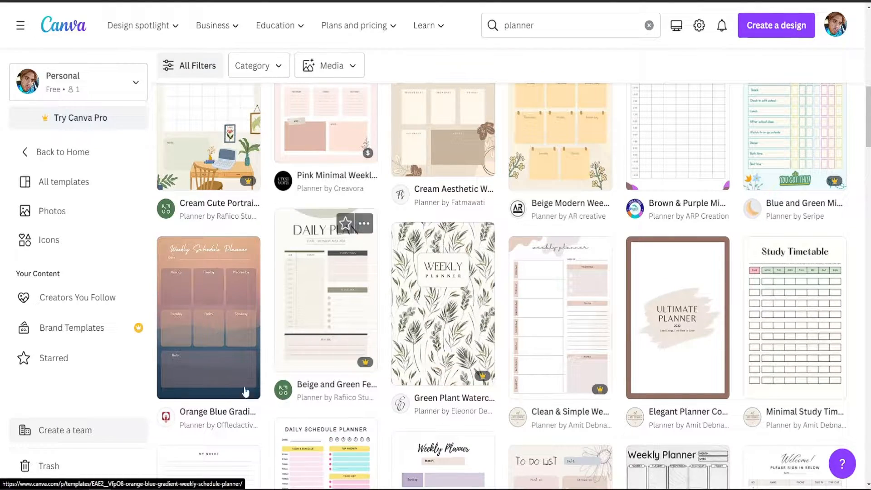
# Open the Orange Blue Gradient Weekly Schedule Planner template for customization.
pyautogui.click(224, 294)
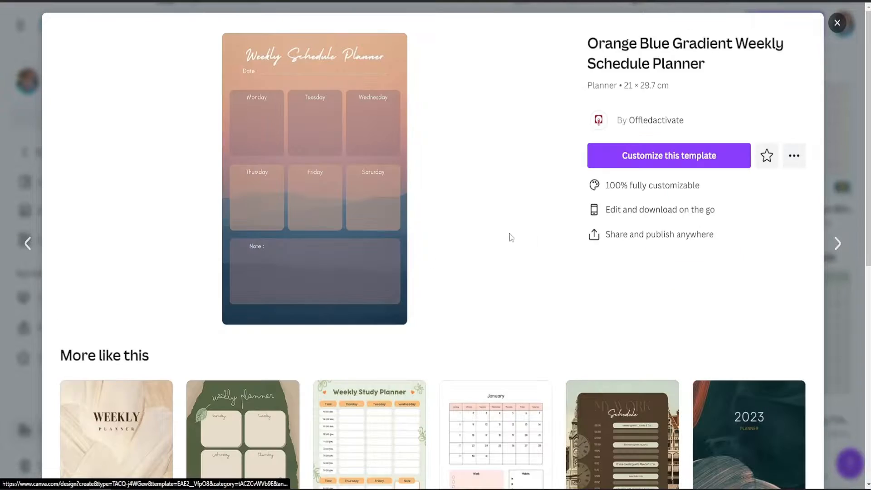
pyautogui.click(669, 156)
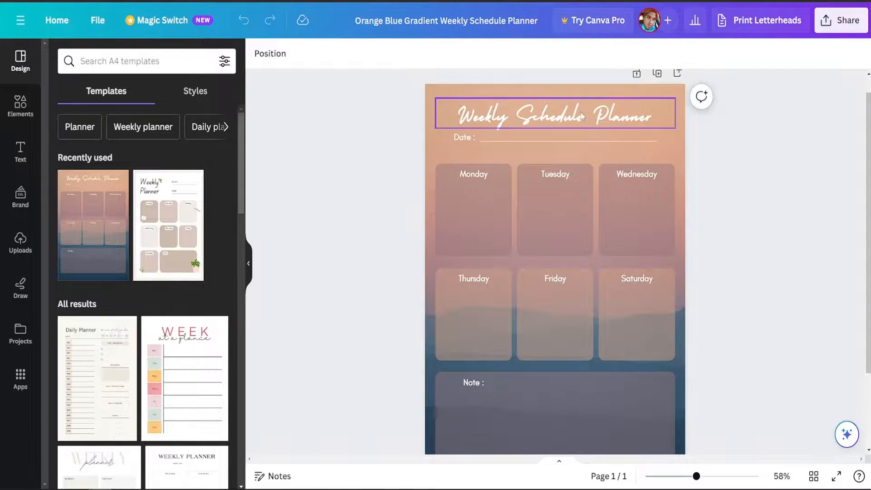
# Change the font of the "Weekly Schedule Planner" title to Dreaming Outloud Sans.
pyautogui.doubleClick(622, 116)
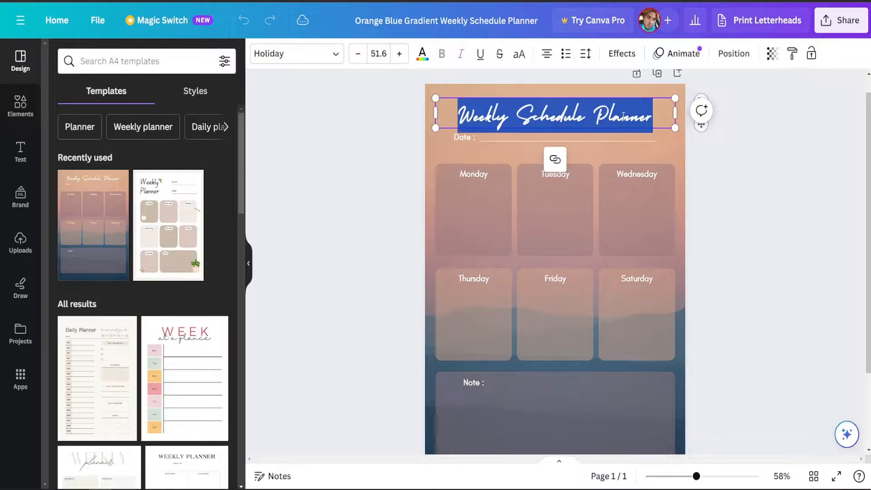
pyautogui.click(719, 155)
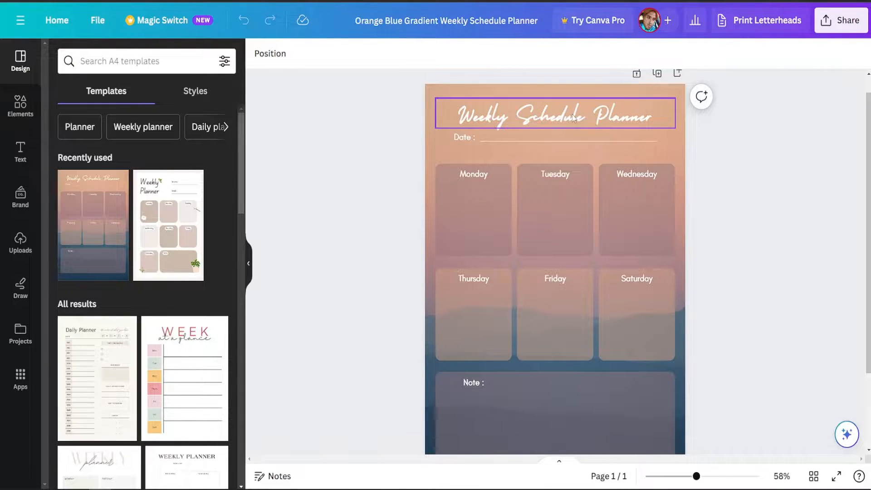
pyautogui.doubleClick(546, 118)
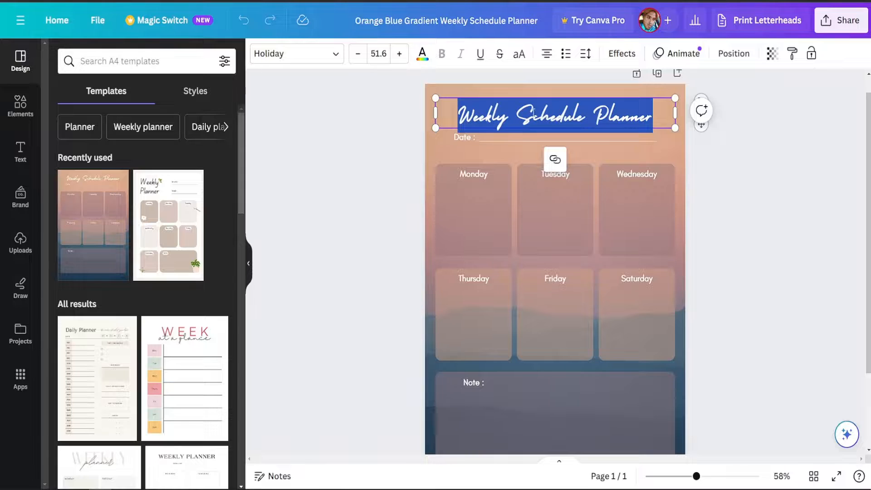
pyautogui.click(289, 58)
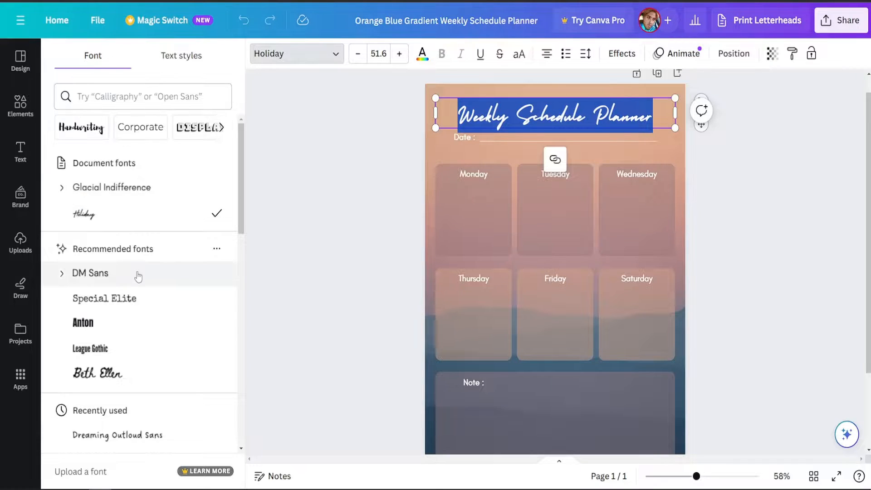
pyautogui.scroll(-2, 138, 277)
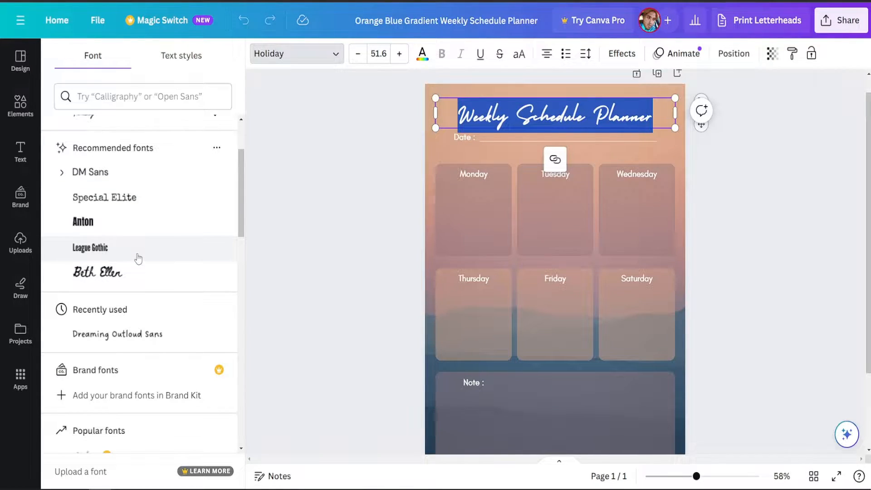
pyautogui.click(107, 340)
pyautogui.click(362, 167)
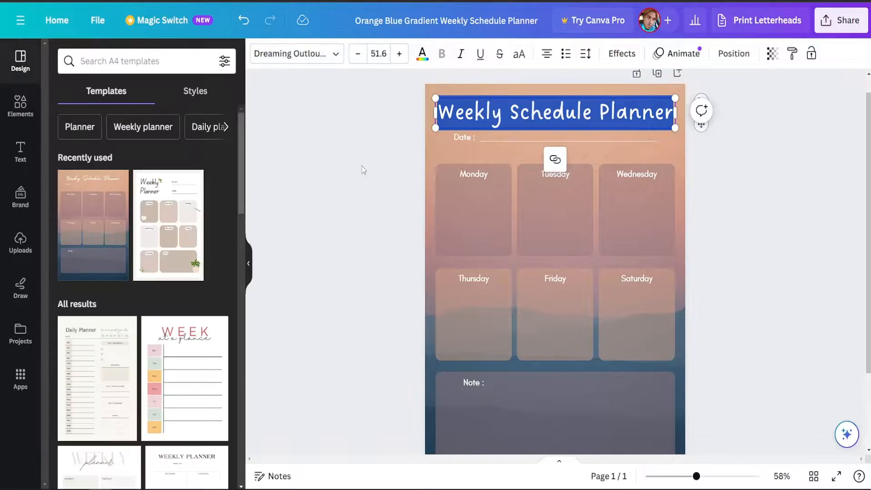
pyautogui.click(375, 153)
# Delete the word "Schedule" from the page title so that it reads "Weekly Planner".
pyautogui.click(588, 113)
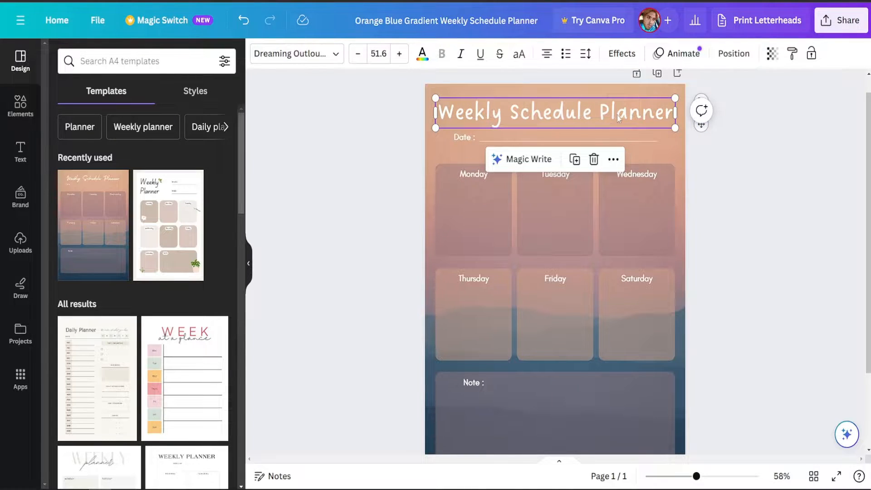
pyautogui.click(646, 112)
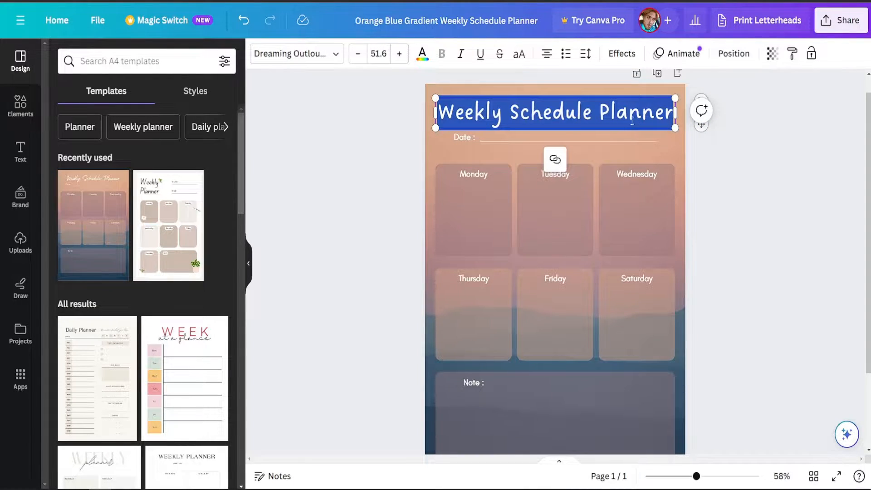
pyautogui.click(616, 112)
pyautogui.moveTo(598, 112); pyautogui.dragTo(512, 113)
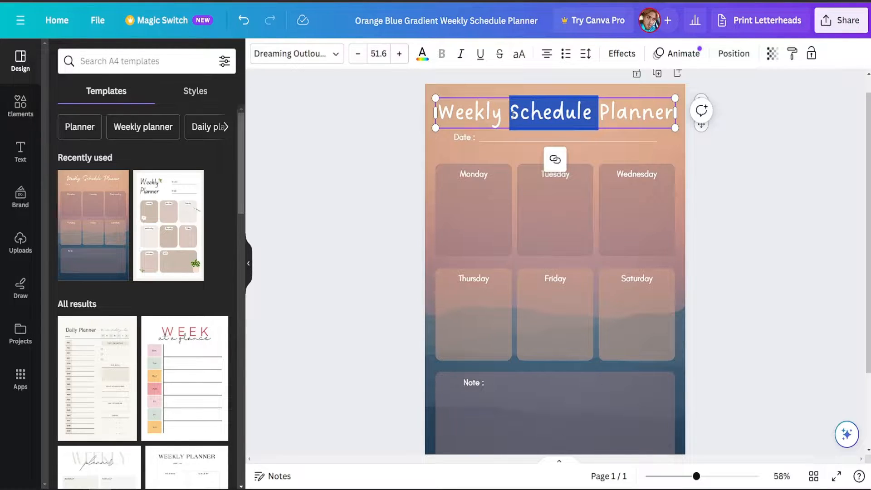
pyautogui.press('BackSpace')
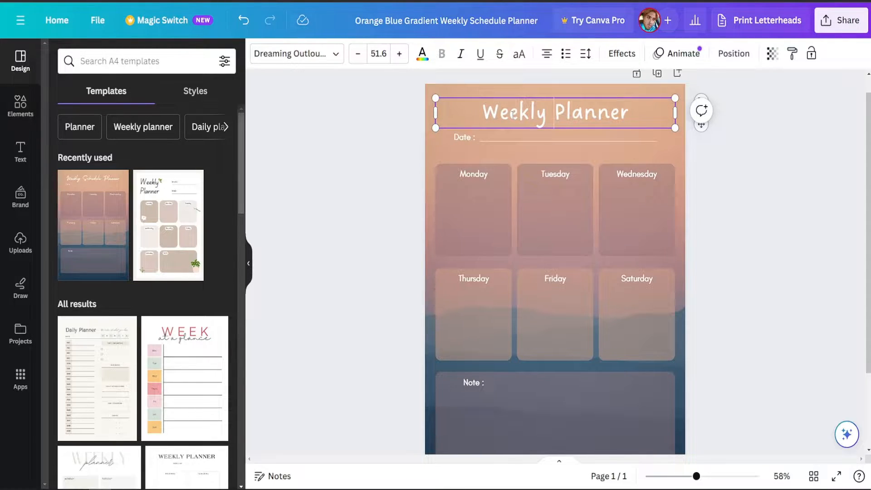
pyautogui.press('BackSpace')
pyautogui.click(329, 182)
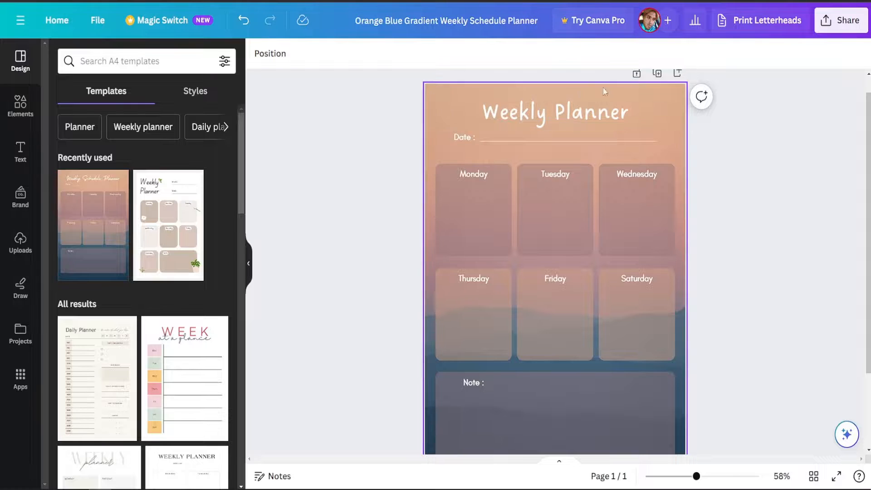
# Move the "Weekly Planner" title slightly to the right above the date line.
pyautogui.moveTo(588, 114); pyautogui.dragTo(565, 109)
pyautogui.click(792, 150)
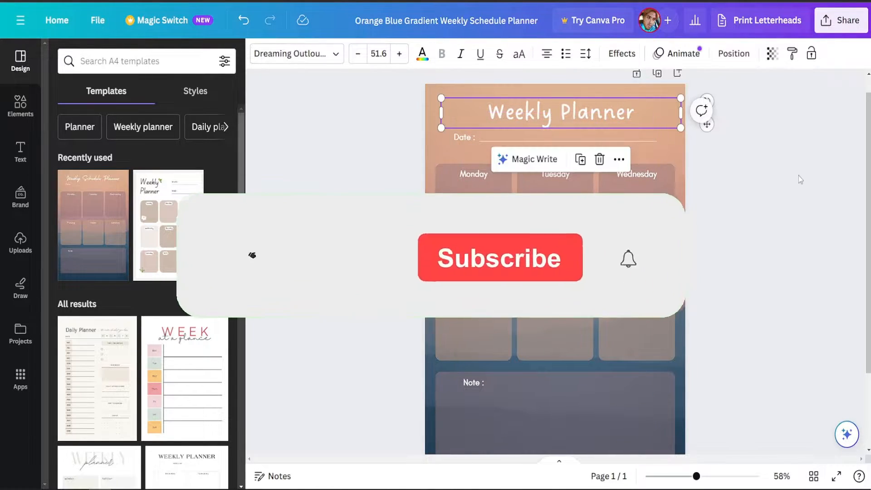
pyautogui.click(799, 179)
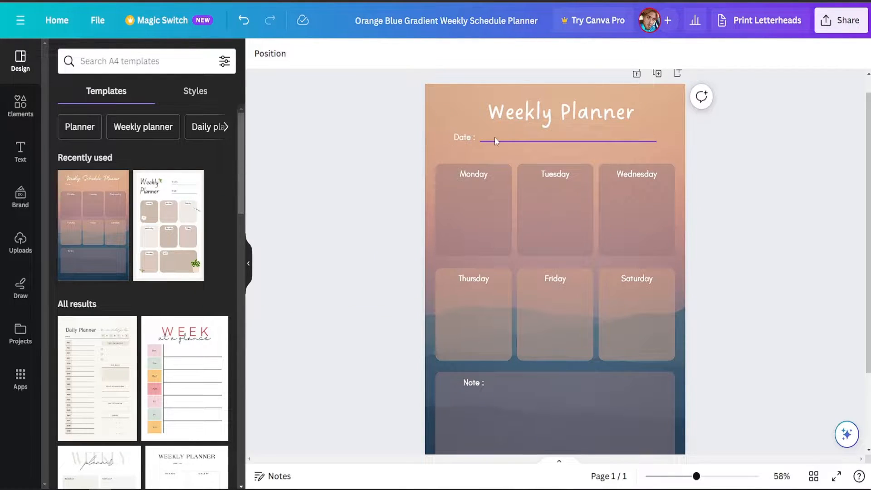
# Enlarge the text of the "Date :" label below the title, keeping it on one line.
pyautogui.click(462, 141)
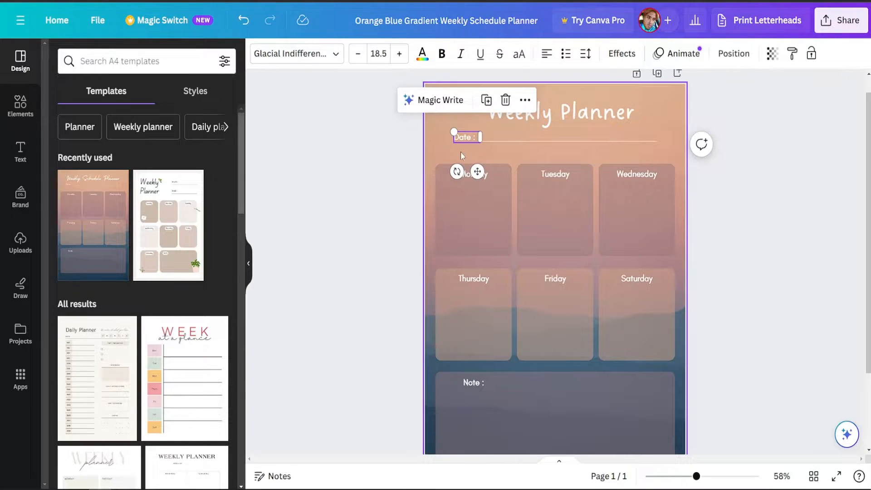
pyautogui.doubleClick(463, 139)
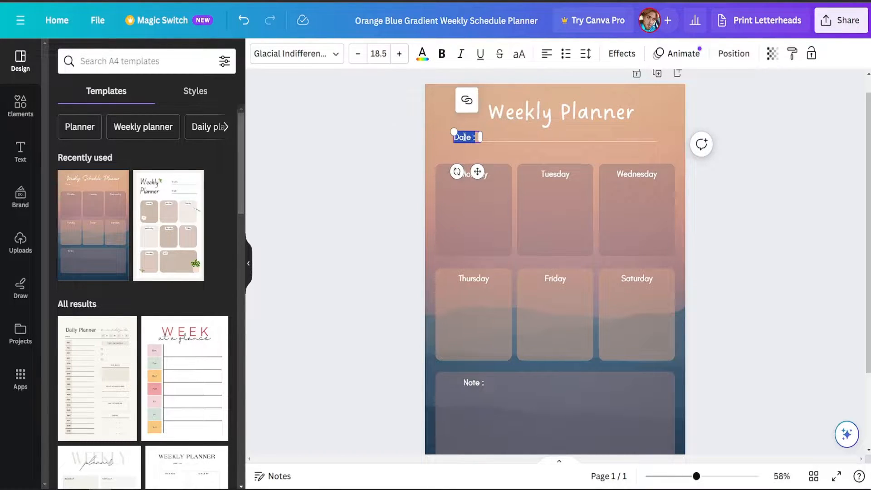
pyautogui.click(399, 56)
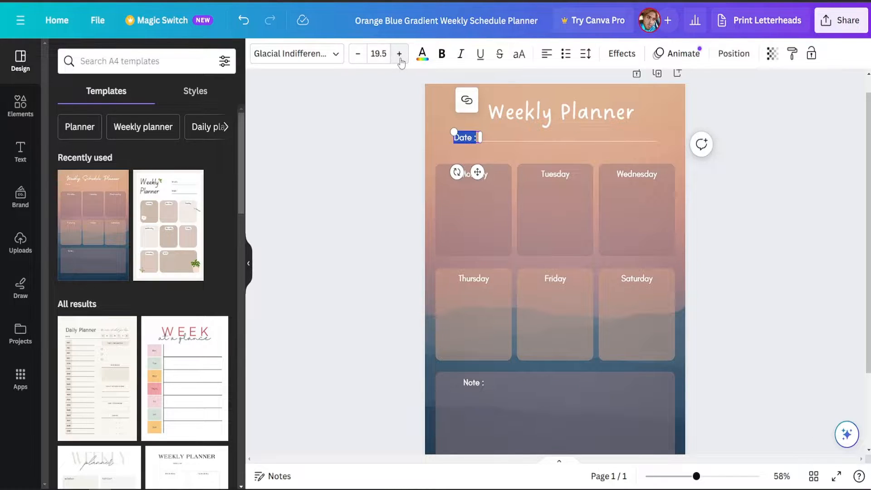
pyautogui.click(399, 54)
pyautogui.click(399, 55)
pyautogui.click(399, 55)
pyautogui.click(399, 55)
pyautogui.click(399, 55)
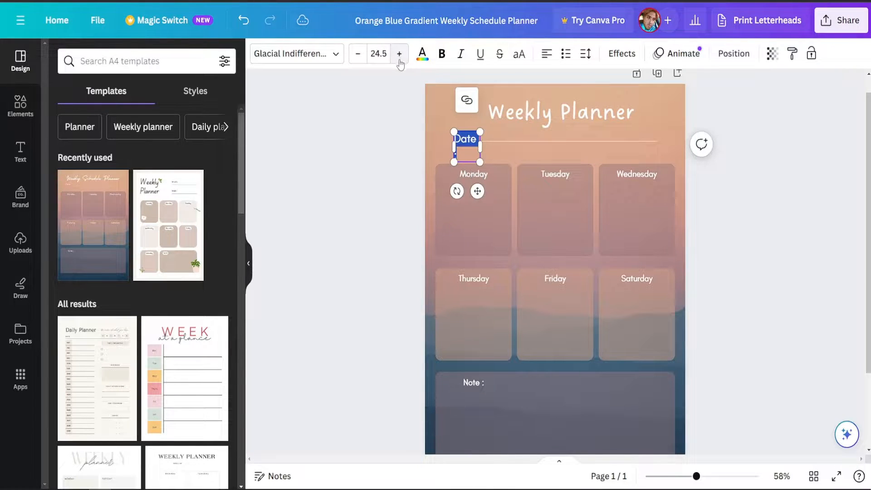
pyautogui.click(357, 54)
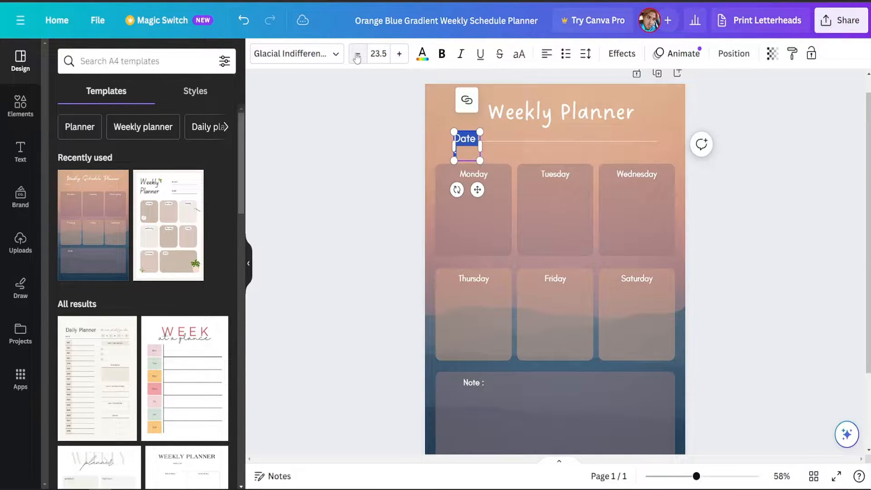
pyautogui.click(358, 54)
pyautogui.click(774, 184)
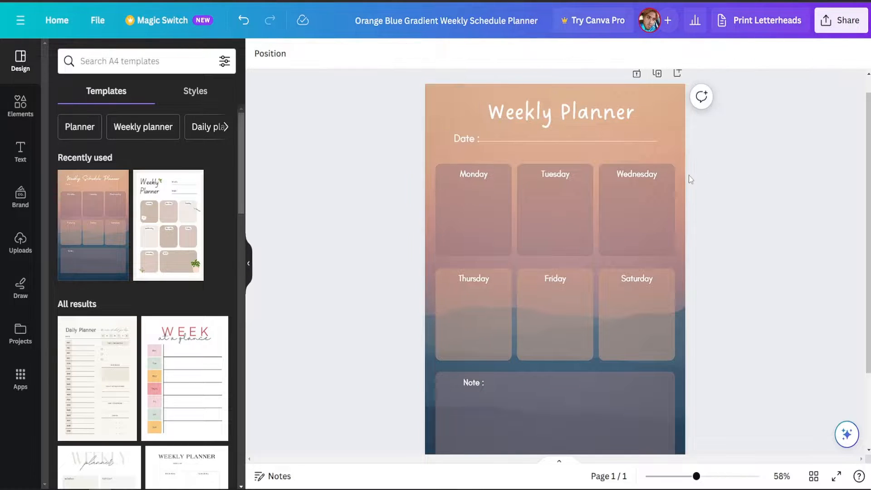
# Shift the "Date :" label slightly to the left, away from the start of its writing line.
pyautogui.click(467, 140)
pyautogui.moveTo(468, 142); pyautogui.dragTo(462, 139)
pyautogui.click(753, 164)
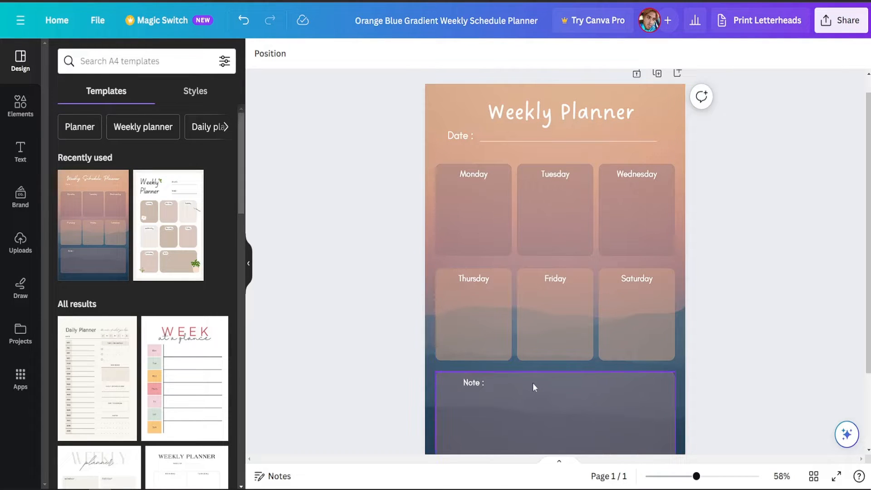
pyautogui.scroll(-2, 463, 218)
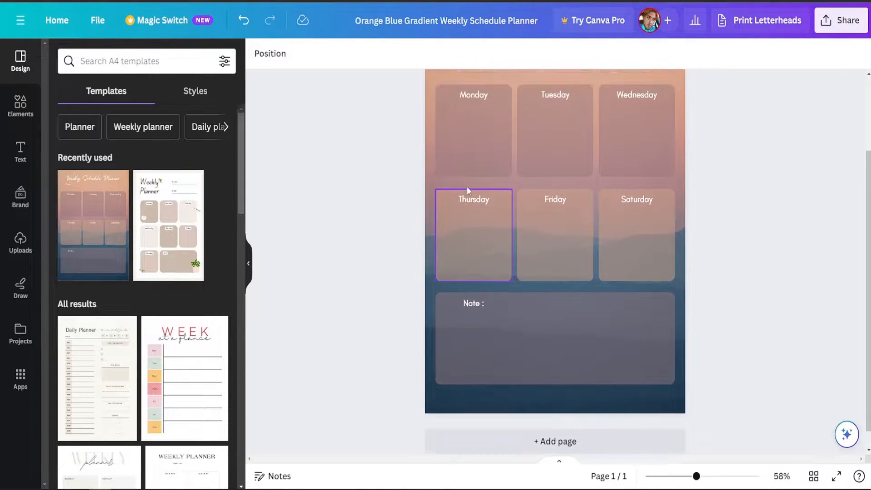
# Copy the Saturday box and place the duplicate directly below it, over the right end of the Note box.
pyautogui.scroll(2, 491, 209)
pyautogui.scroll(-1, 476, 218)
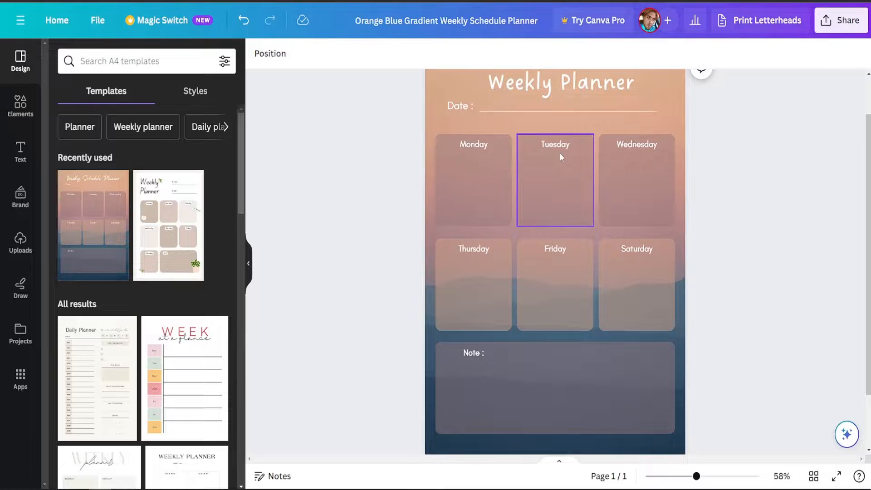
pyautogui.scroll(-1, 502, 267)
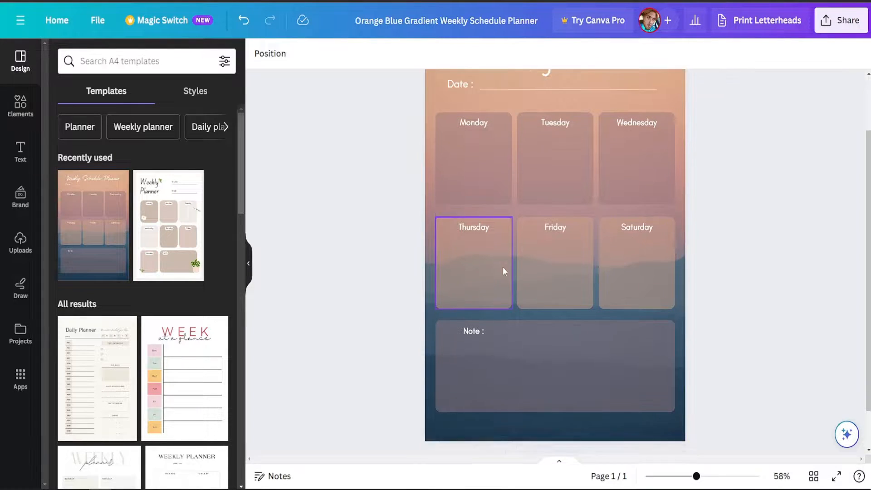
pyautogui.scroll(2, 622, 204)
pyautogui.scroll(-2, 623, 204)
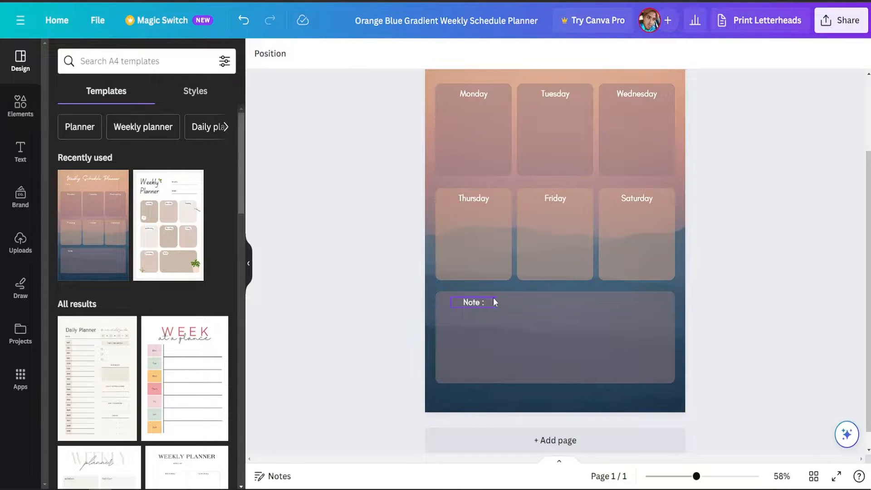
pyautogui.click(623, 234)
pyautogui.rightClick(629, 233)
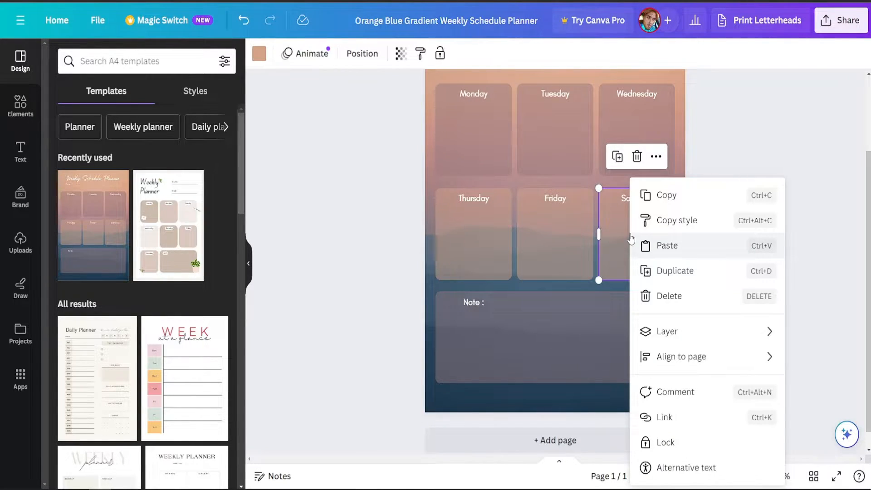
pyautogui.click(665, 198)
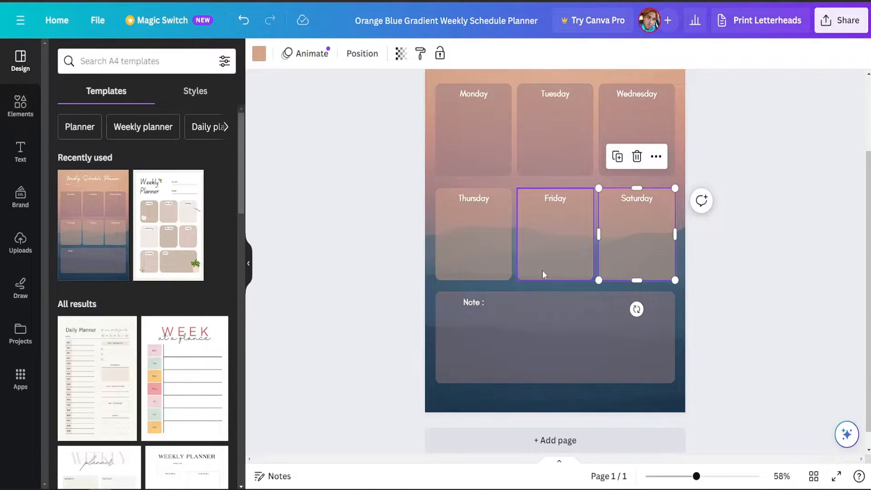
pyautogui.rightClick(578, 389)
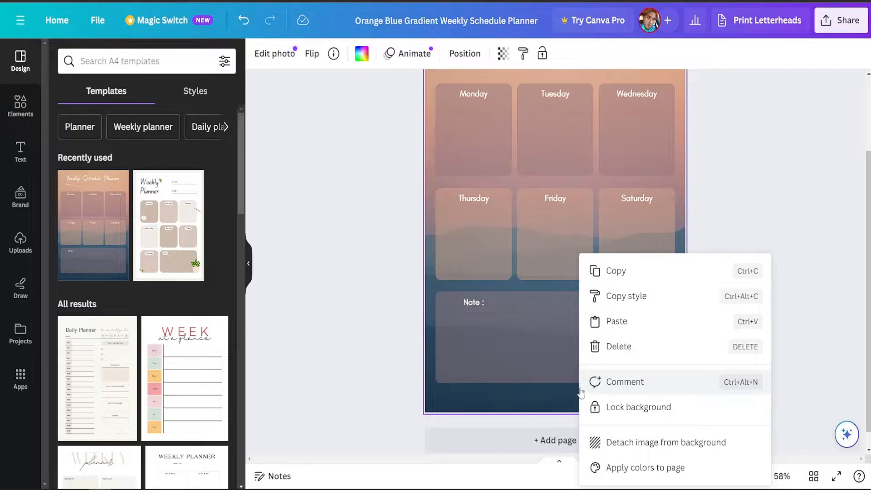
pyautogui.click(619, 322)
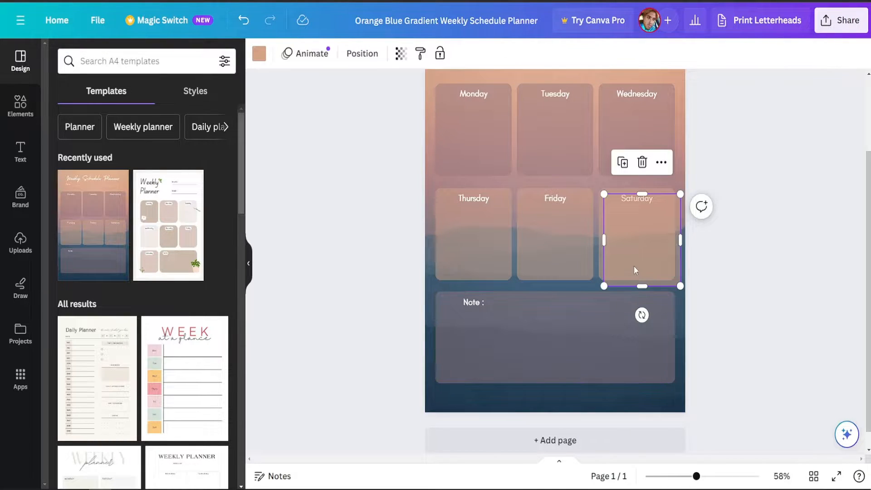
pyautogui.moveTo(633, 266); pyautogui.dragTo(638, 335)
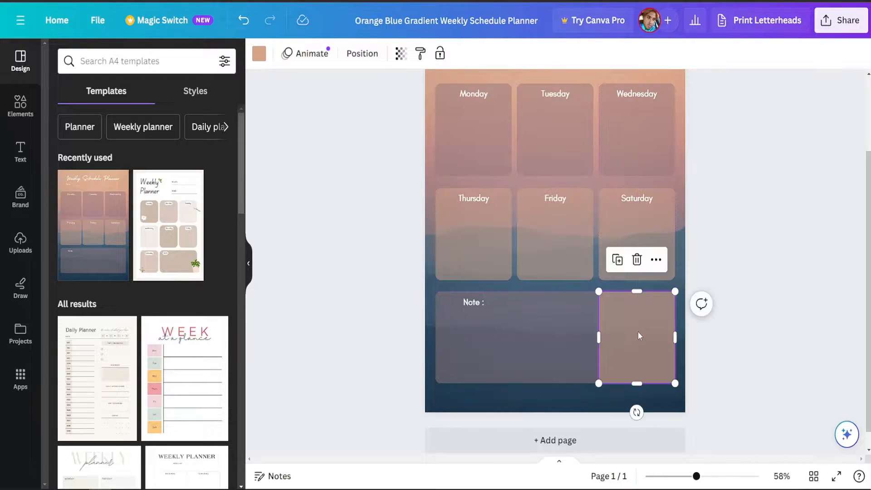
pyautogui.click(748, 245)
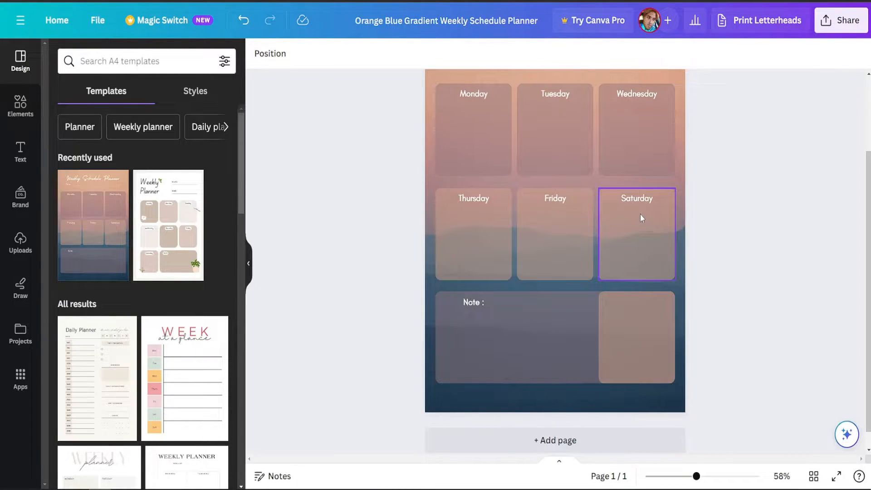
# Copy the "Saturday" label and place the duplicate at the top of the new box beside the Note area.
pyautogui.click(636, 200)
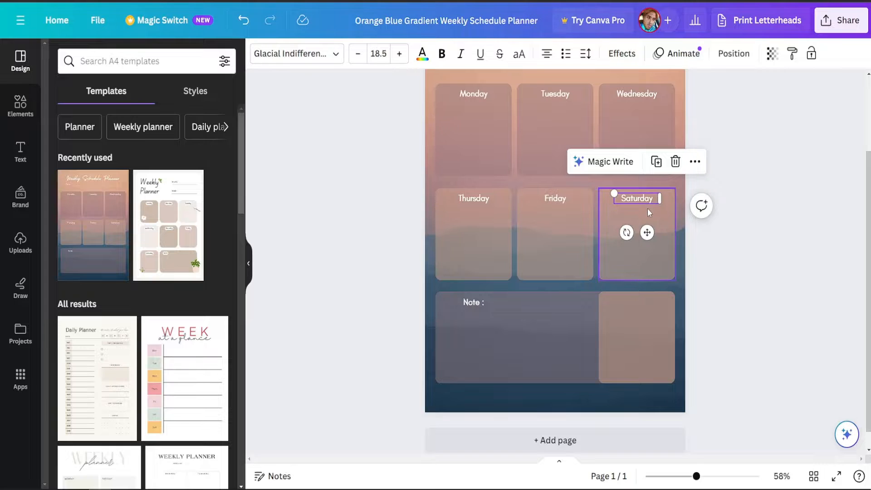
pyautogui.rightClick(625, 299)
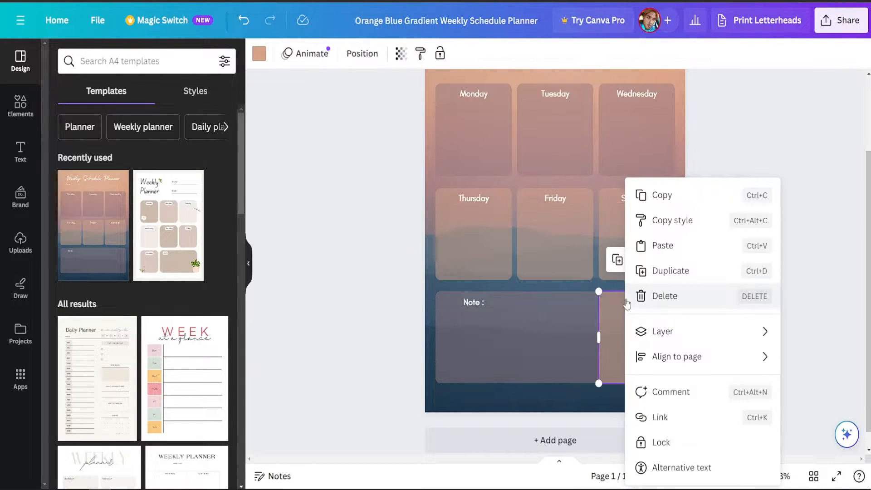
pyautogui.rightClick(625, 200)
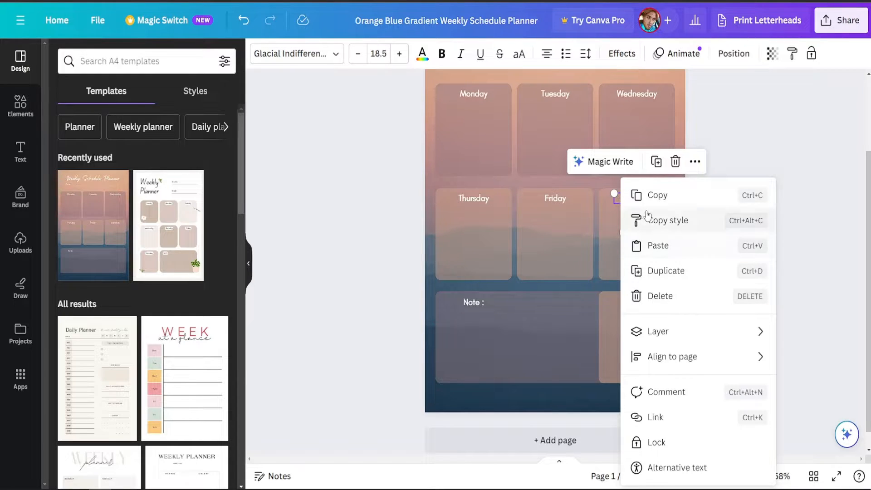
pyautogui.click(635, 195)
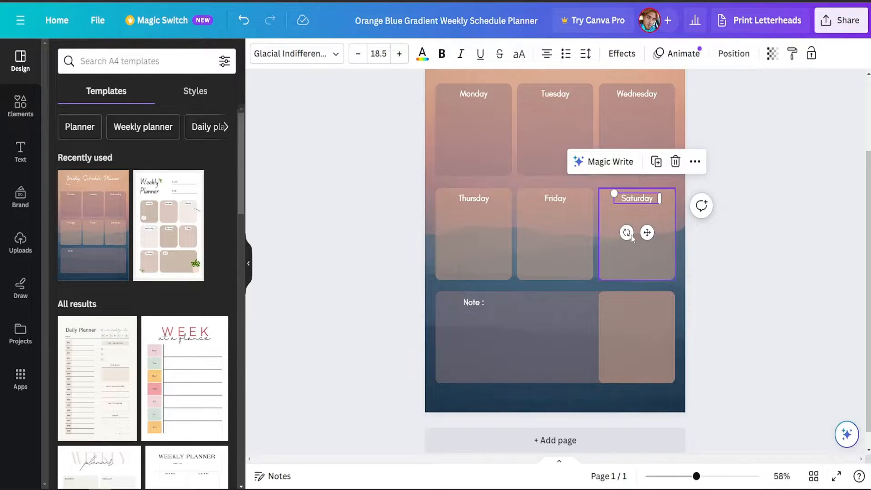
pyautogui.rightClick(629, 298)
pyautogui.click(670, 246)
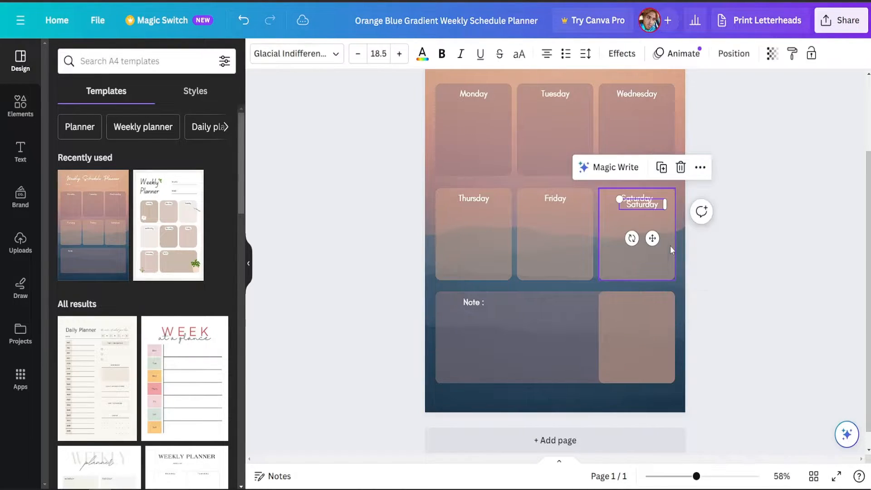
pyautogui.moveTo(644, 205); pyautogui.dragTo(639, 300)
# Change the copied label in the new box to "Sunday".
pyautogui.doubleClick(638, 300)
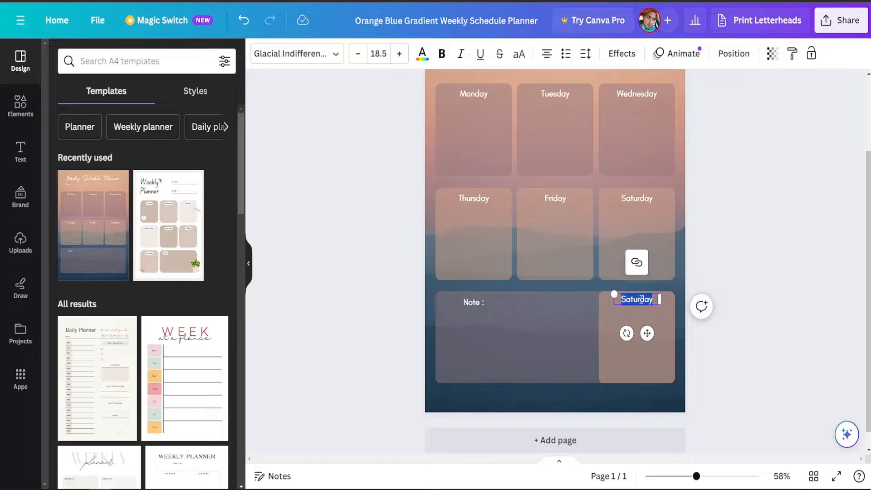
pyautogui.write('S')
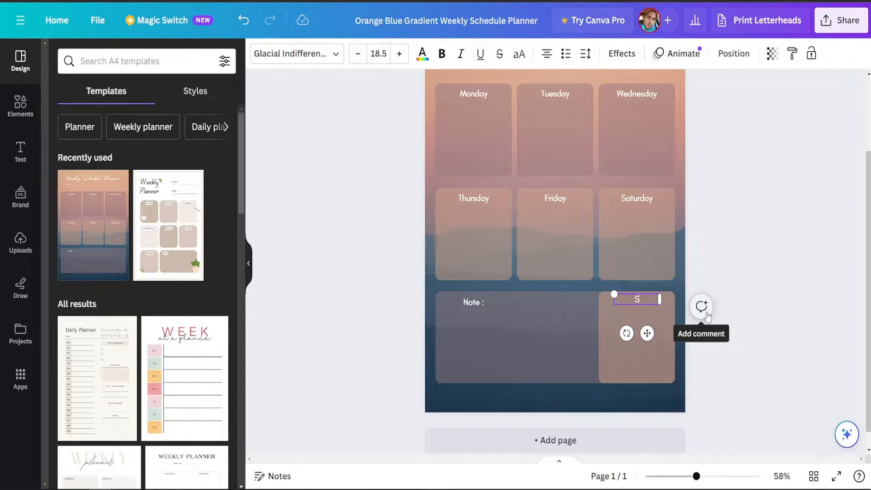
pyautogui.write('unday')
pyautogui.click(735, 243)
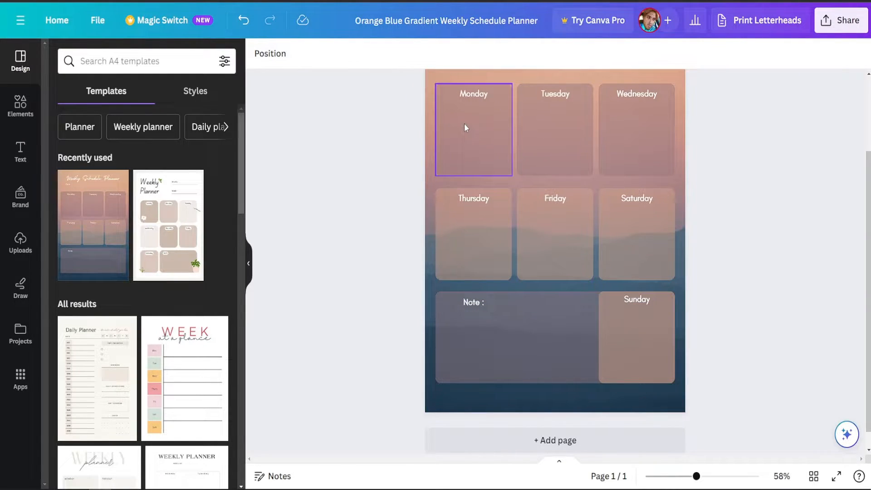
# Shift the "Note :" label toward the left edge of its box and set its font size to 28.5.
pyautogui.click(477, 303)
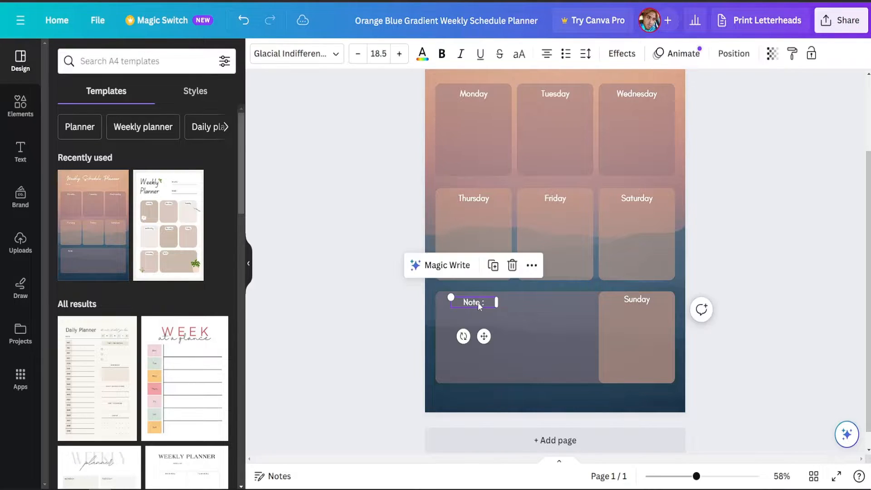
pyautogui.moveTo(477, 303); pyautogui.dragTo(466, 302)
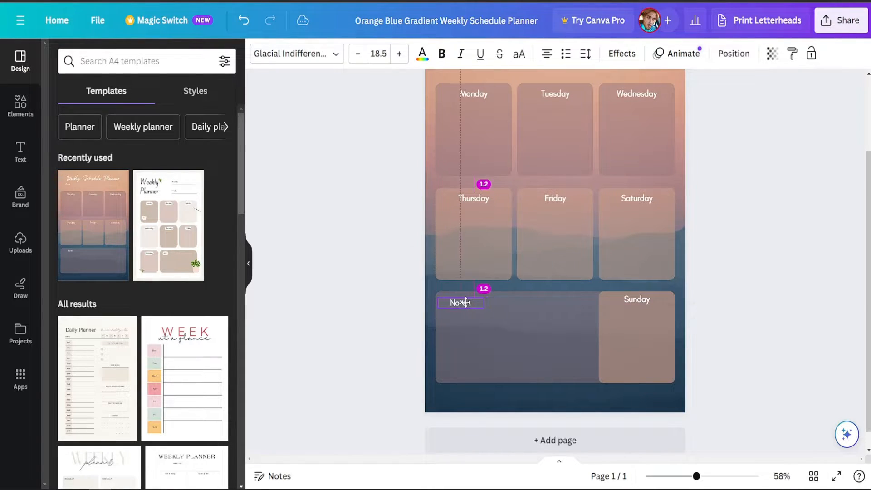
pyautogui.doubleClick(465, 302)
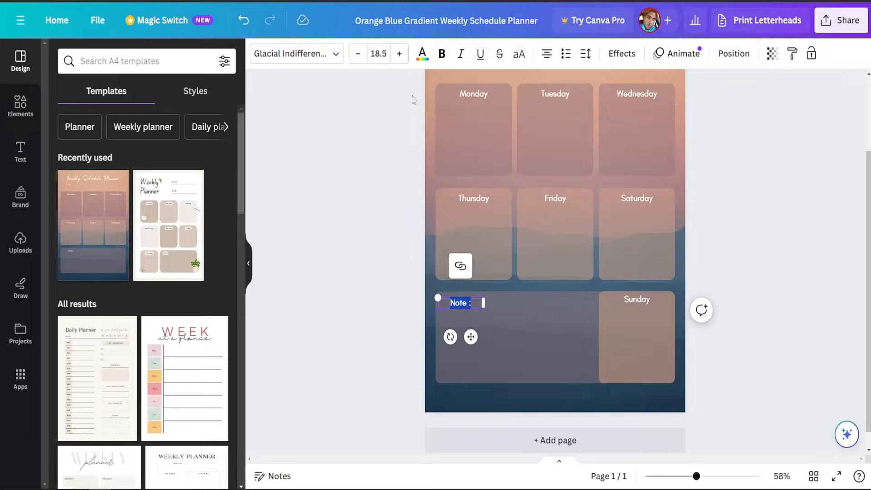
pyautogui.click(400, 54)
pyautogui.click(399, 54)
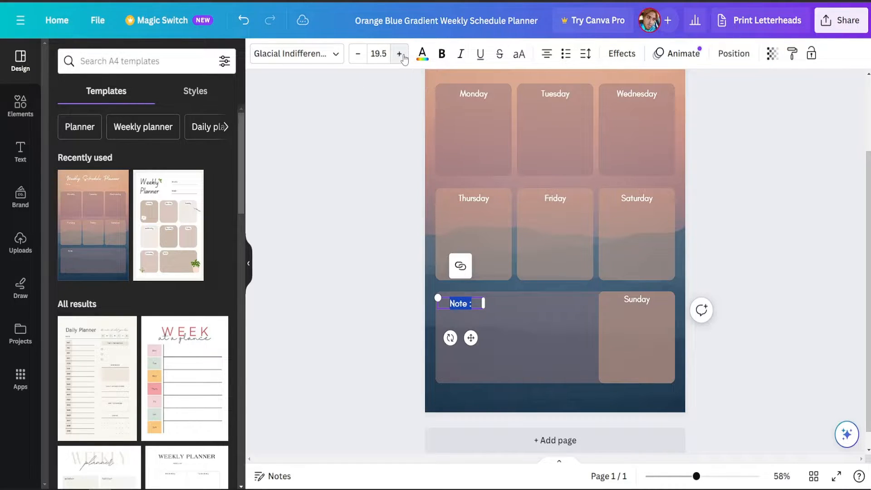
pyautogui.click(399, 54)
pyautogui.click(399, 54)
pyautogui.click(399, 54)
pyautogui.click(399, 54)
pyautogui.click(399, 54)
pyautogui.click(399, 54)
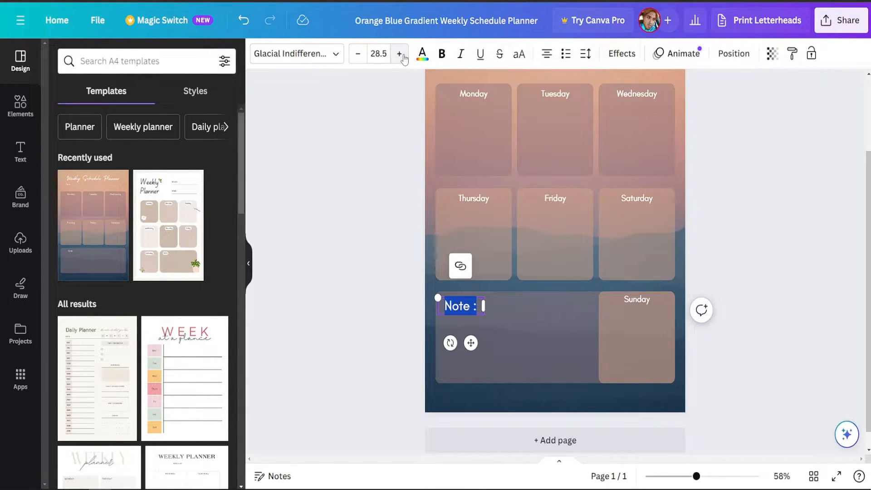
pyautogui.click(770, 216)
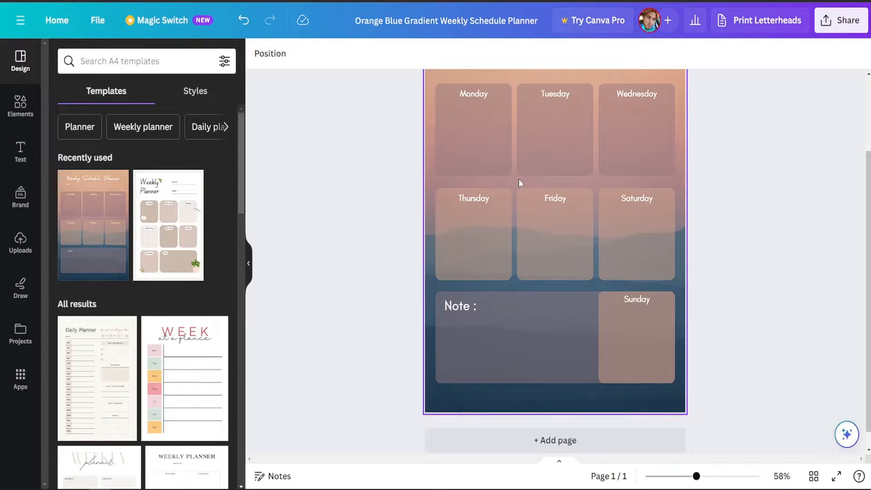
# Delete the orange and blue gradient background image from the planner page.
pyautogui.click(506, 179)
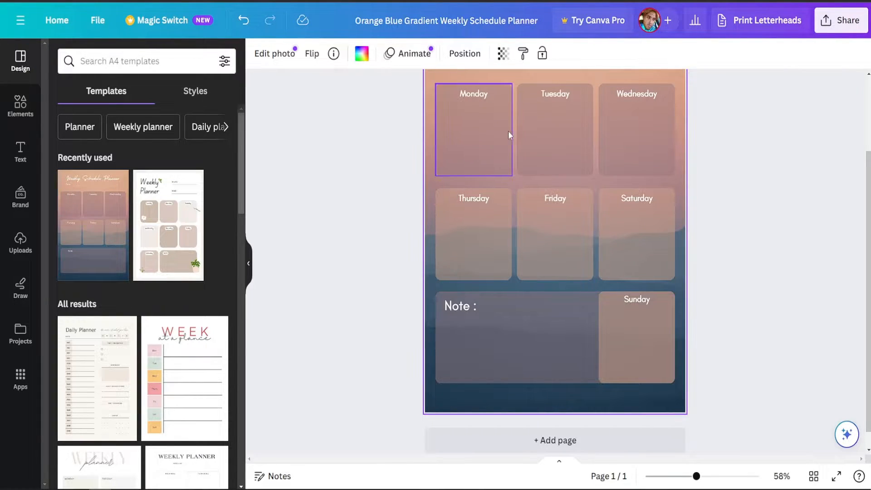
pyautogui.rightClick(511, 181)
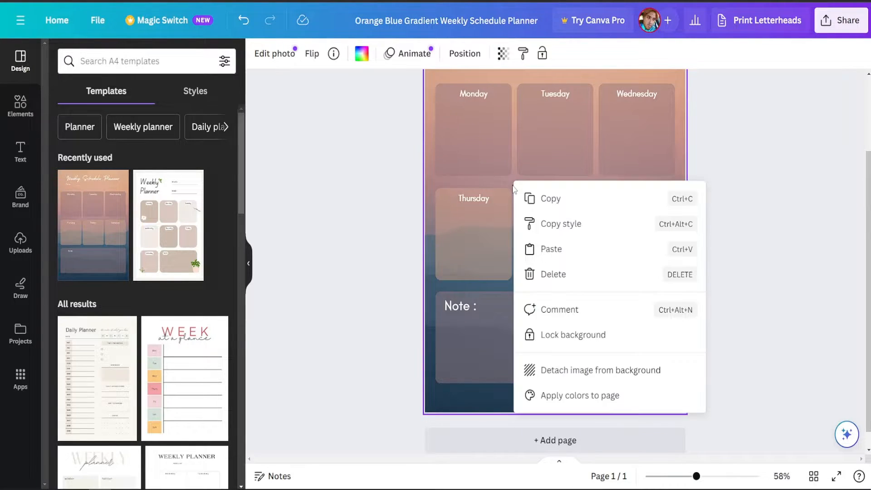
pyautogui.click(539, 274)
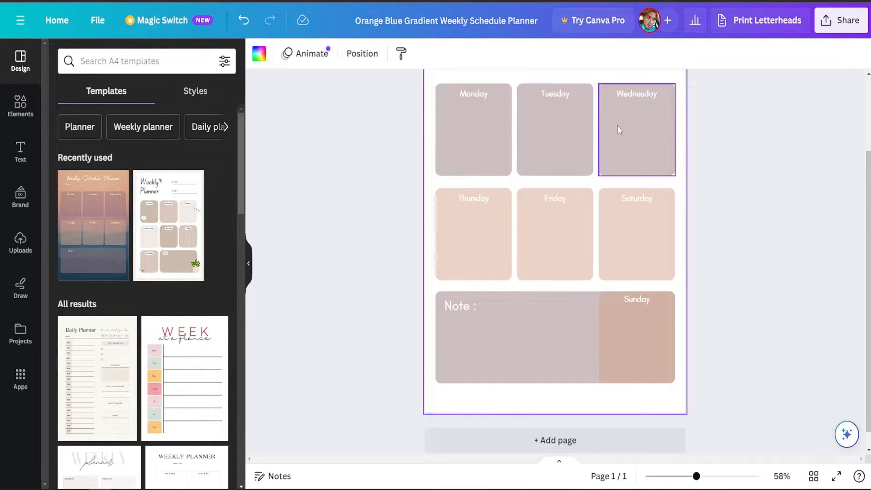
# Change the text colour of the "Weekly Planner" title to black.
pyautogui.scroll(2, 707, 223)
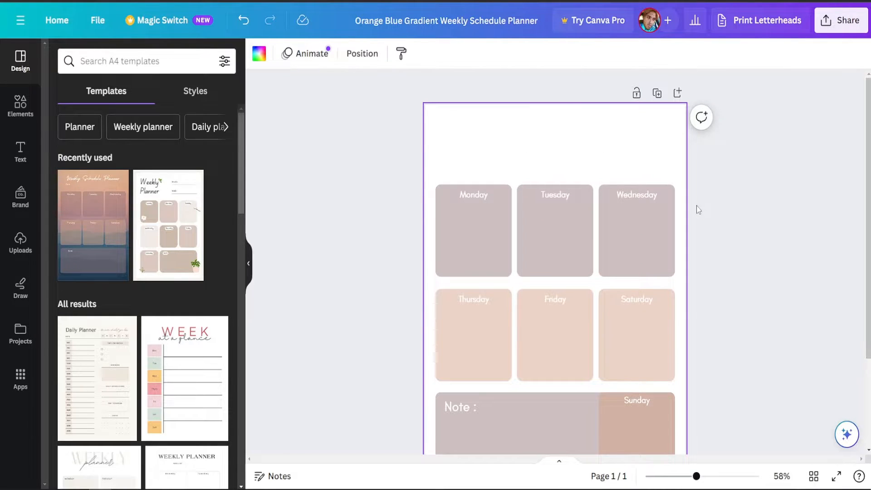
pyautogui.click(499, 143)
pyautogui.click(499, 142)
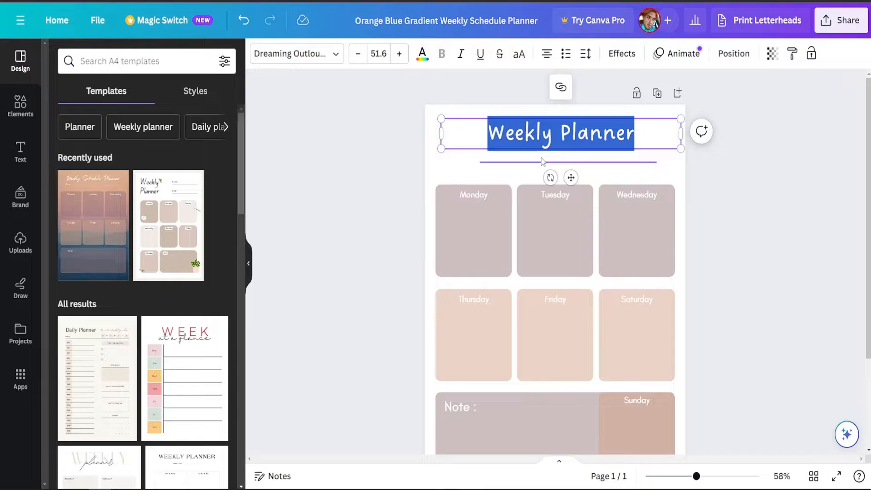
pyautogui.click(515, 161)
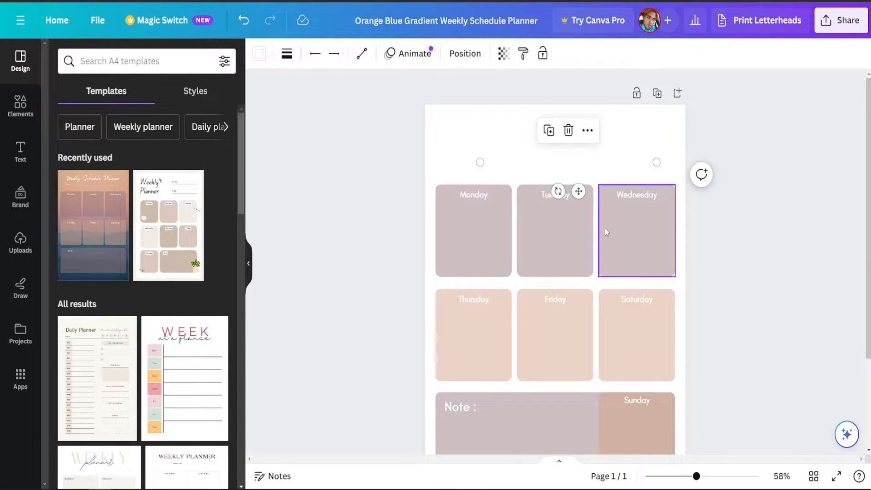
pyautogui.click(508, 140)
pyautogui.click(507, 137)
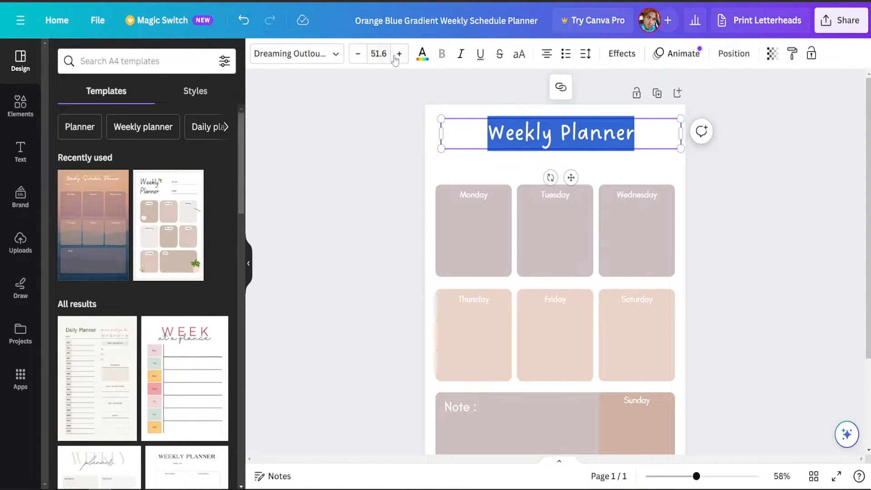
pyautogui.click(421, 57)
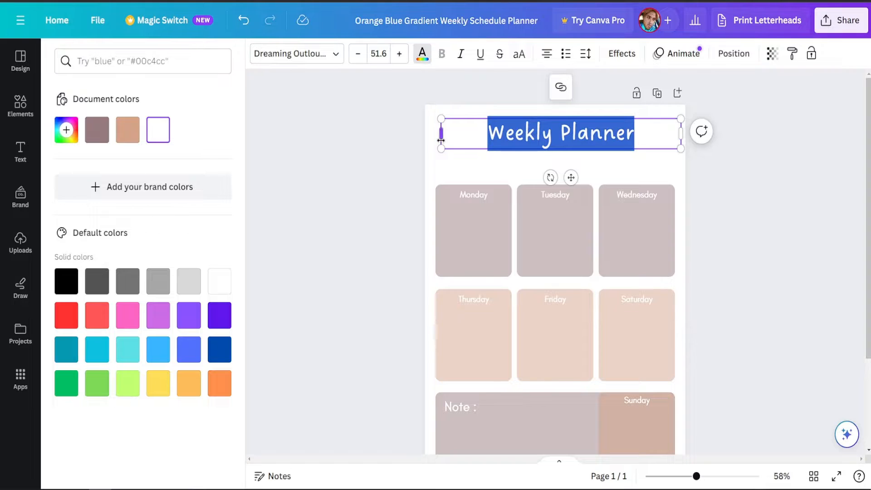
pyautogui.click(67, 281)
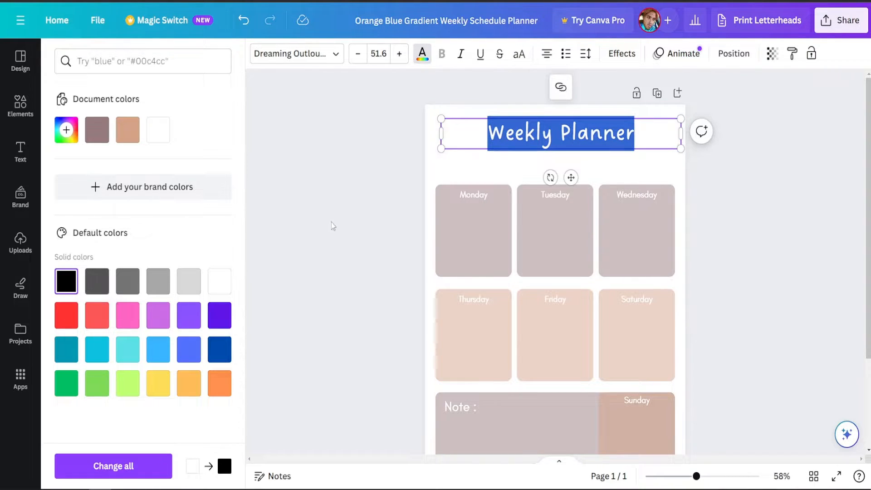
pyautogui.click(350, 186)
pyautogui.click(810, 233)
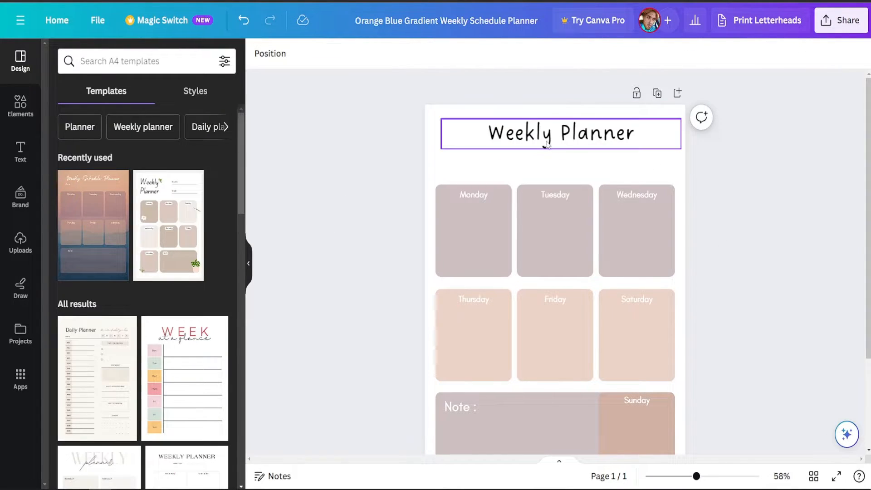
# Change the text colour of the "Date :" label below the title to black.
pyautogui.click(530, 156)
pyautogui.doubleClick(460, 156)
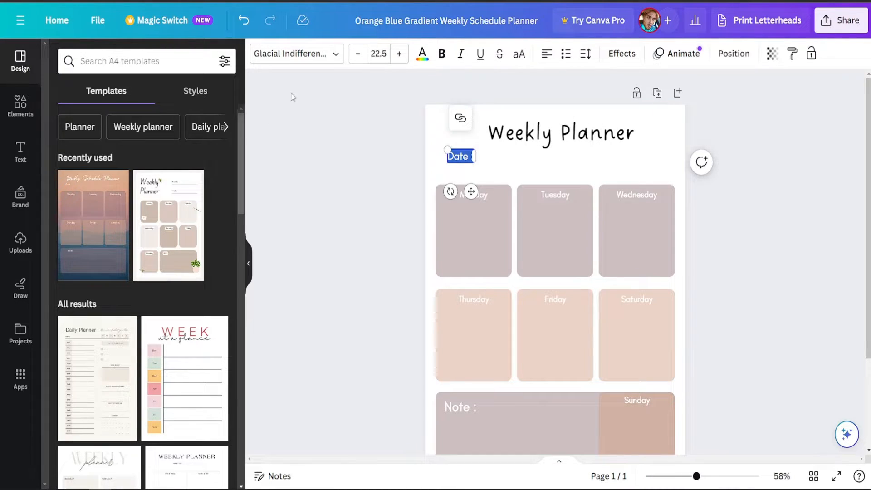
pyautogui.click(424, 58)
pyautogui.click(66, 281)
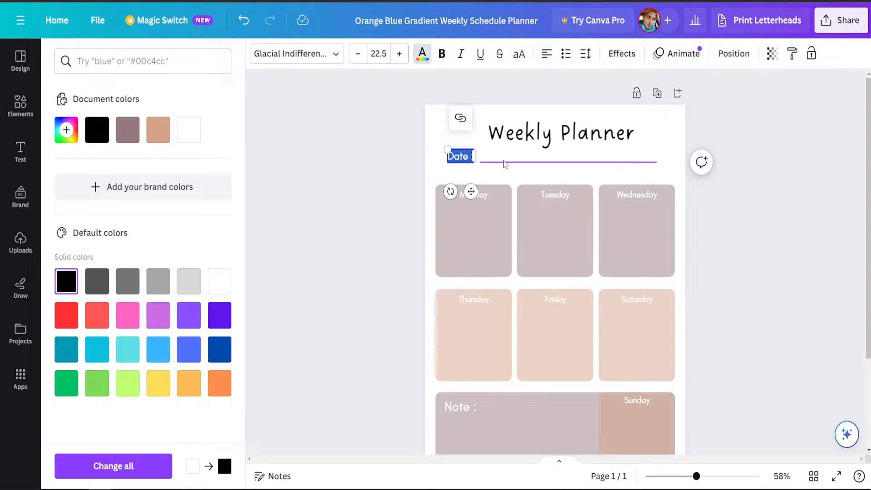
pyautogui.click(349, 221)
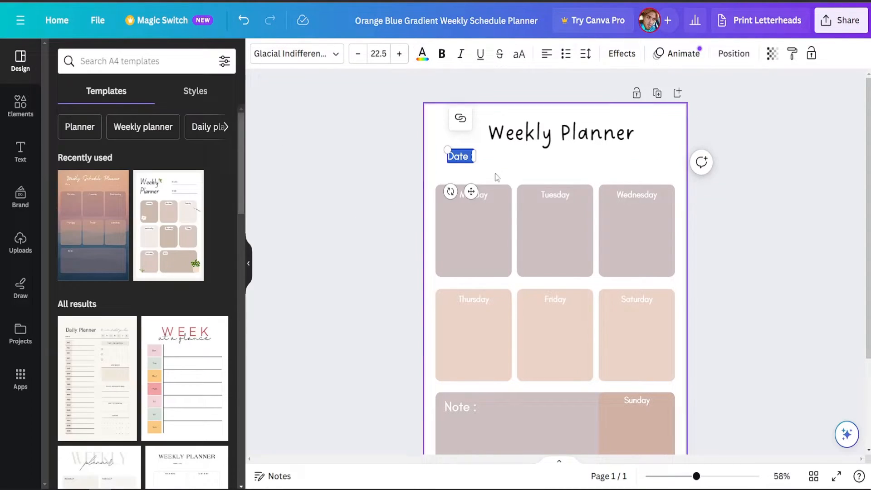
pyautogui.click(775, 179)
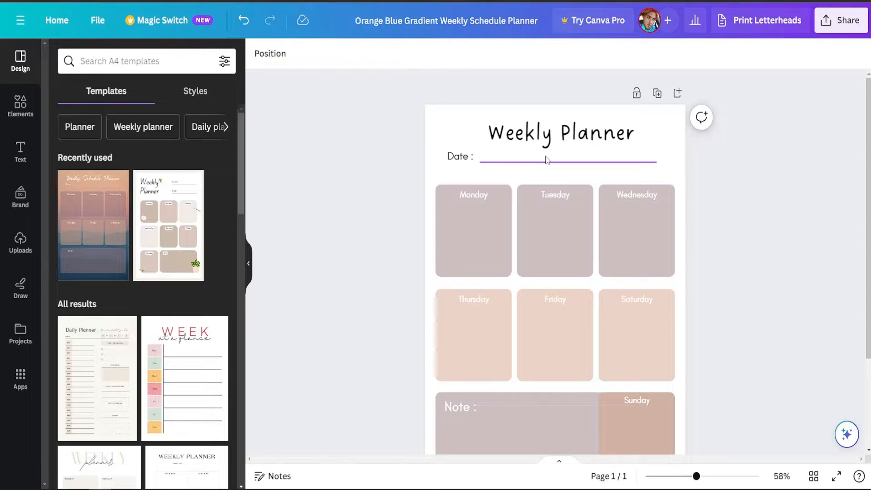
pyautogui.scroll(-3, 574, 166)
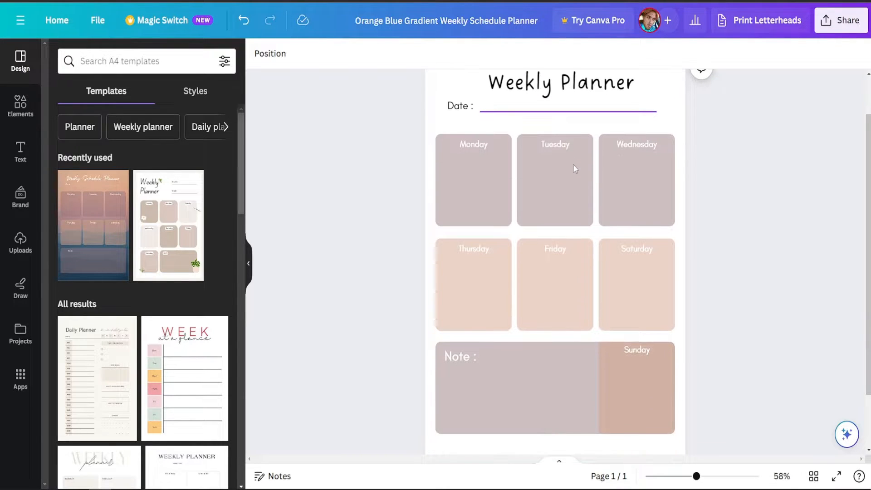
pyautogui.click(527, 396)
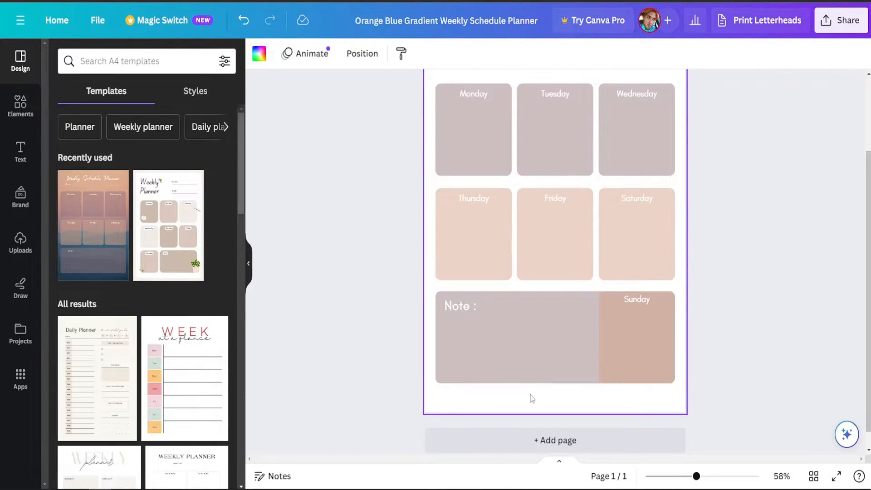
pyautogui.scroll(3, 564, 263)
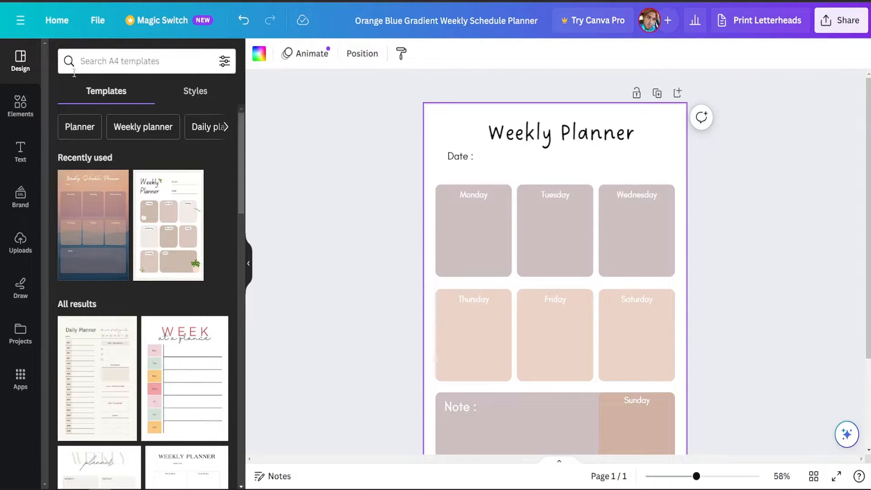
# Search the design templates for "background" and browse the template and style results.
pyautogui.click(108, 61)
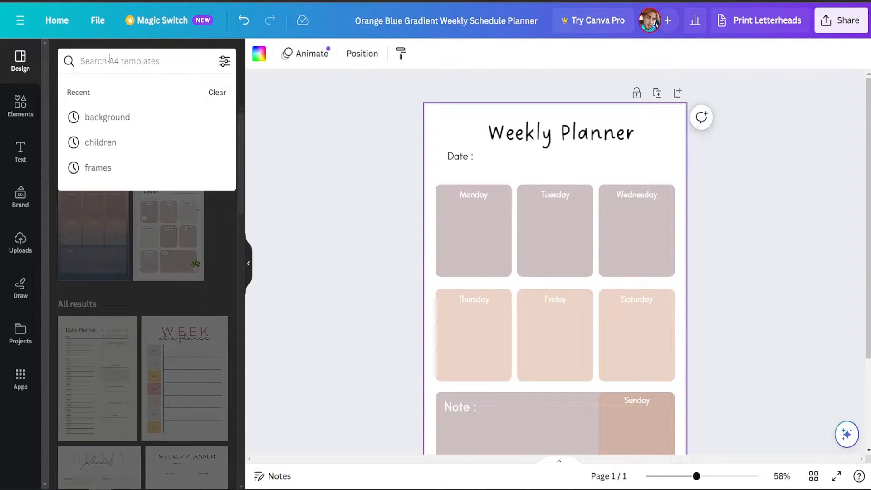
pyautogui.write('background')
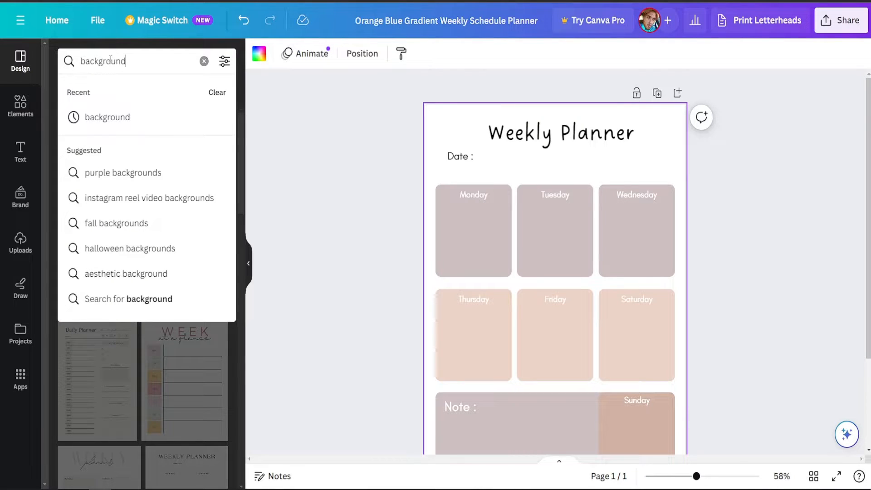
pyautogui.click(97, 118)
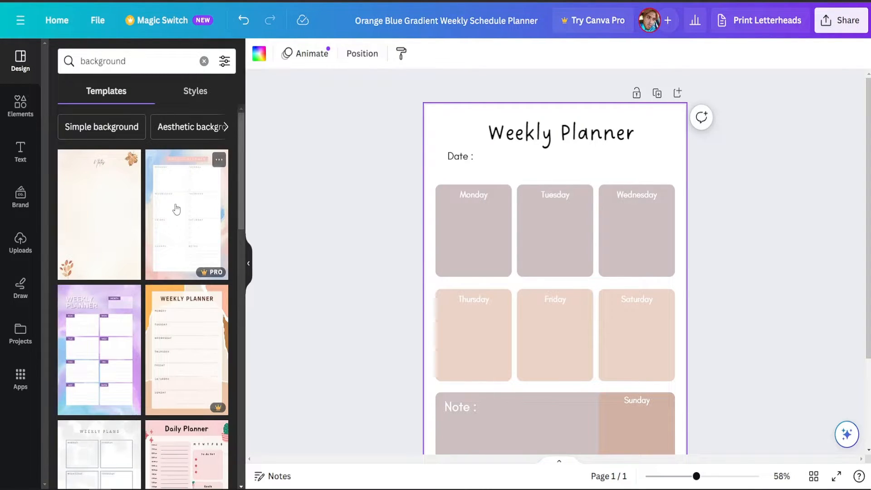
pyautogui.scroll(-10, 184, 178)
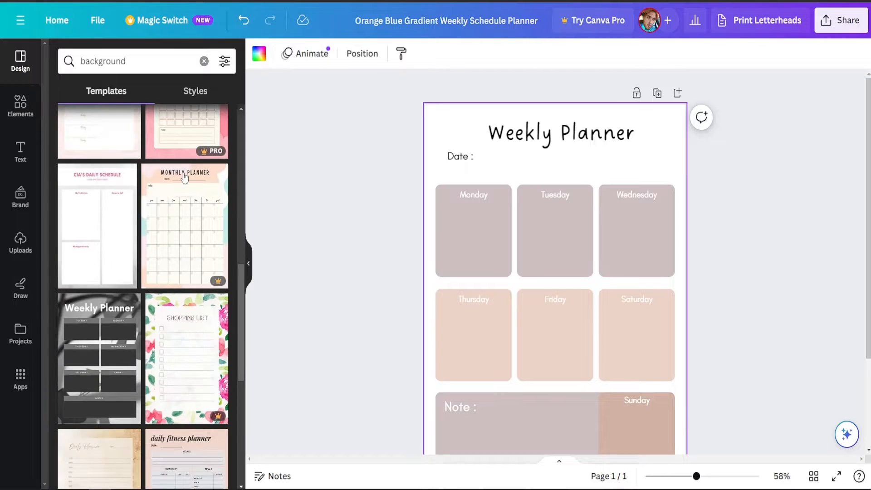
pyautogui.scroll(-10, 184, 178)
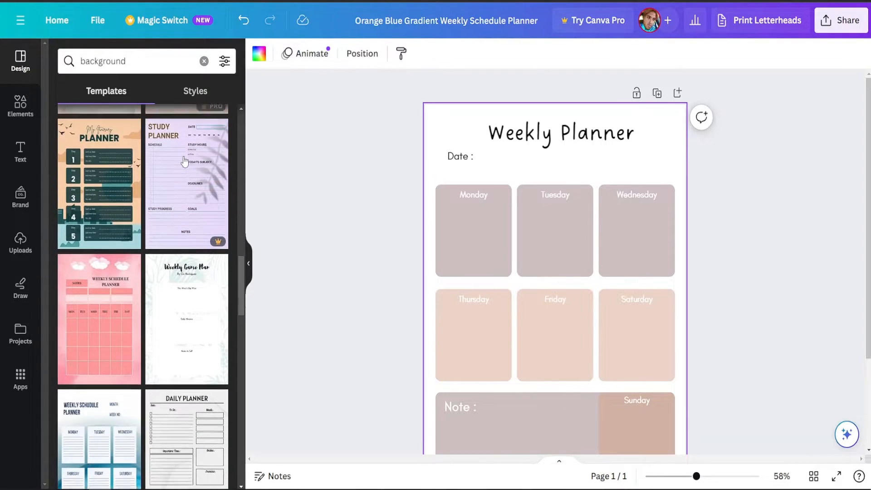
pyautogui.scroll(-10, 184, 161)
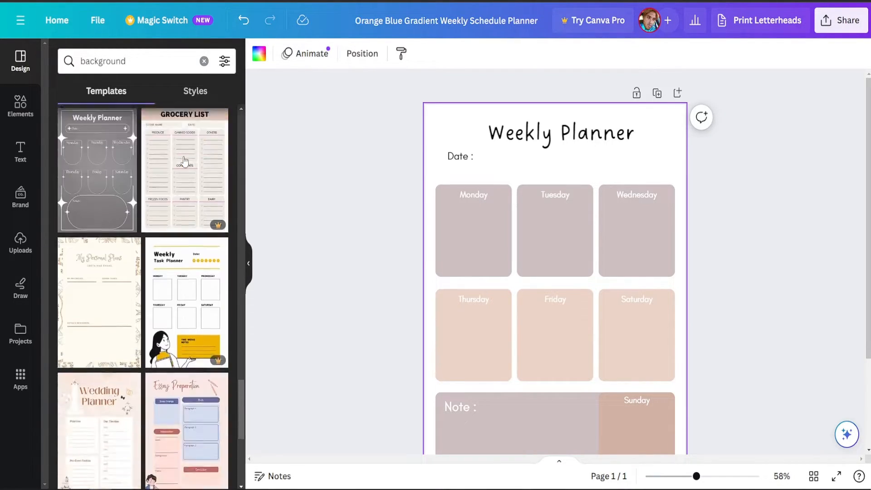
pyautogui.scroll(-5, 185, 161)
pyautogui.click(194, 91)
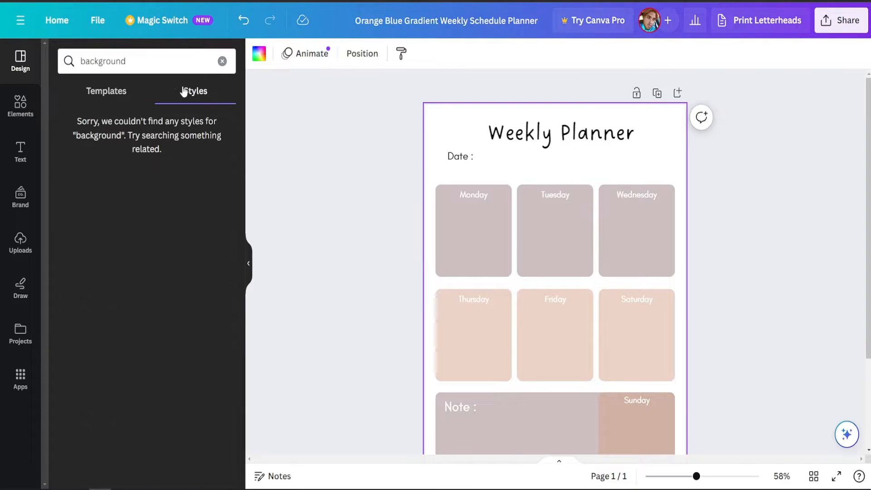
pyautogui.click(106, 92)
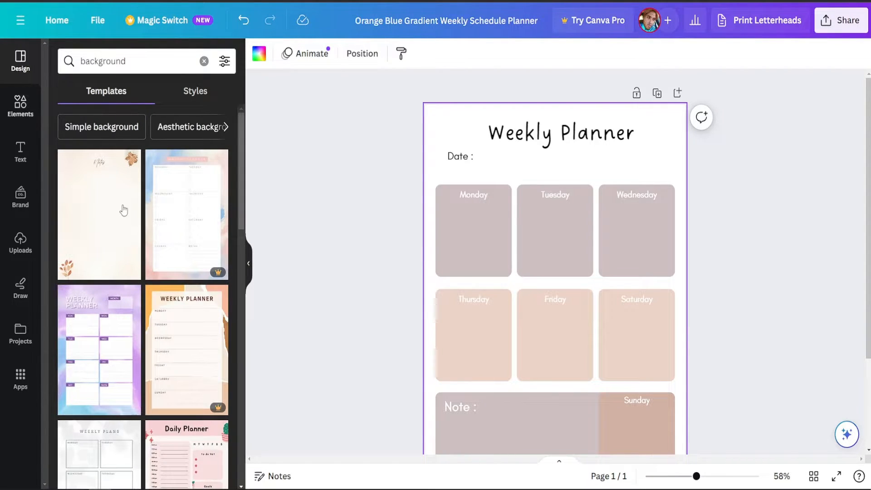
# Add the White Grey Modern Weekly Planner template from the "background" results as a new page.
pyautogui.scroll(-8, 123, 210)
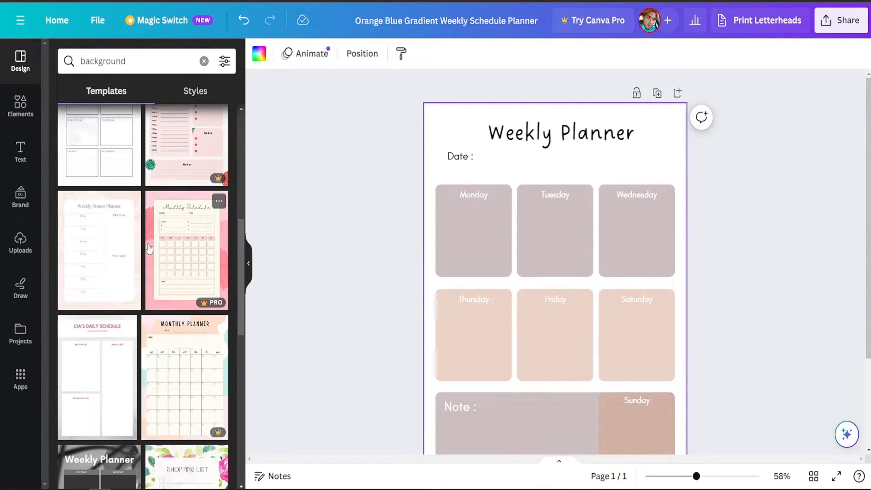
pyautogui.scroll(-3, 102, 259)
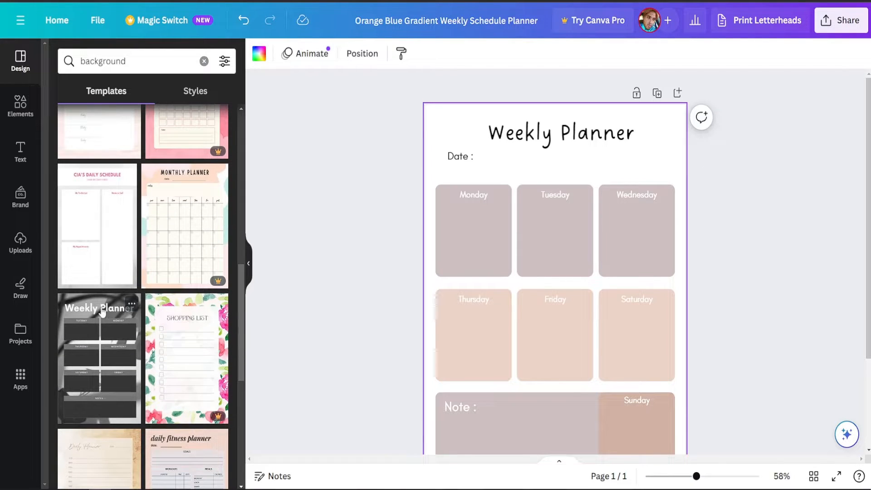
pyautogui.click(101, 312)
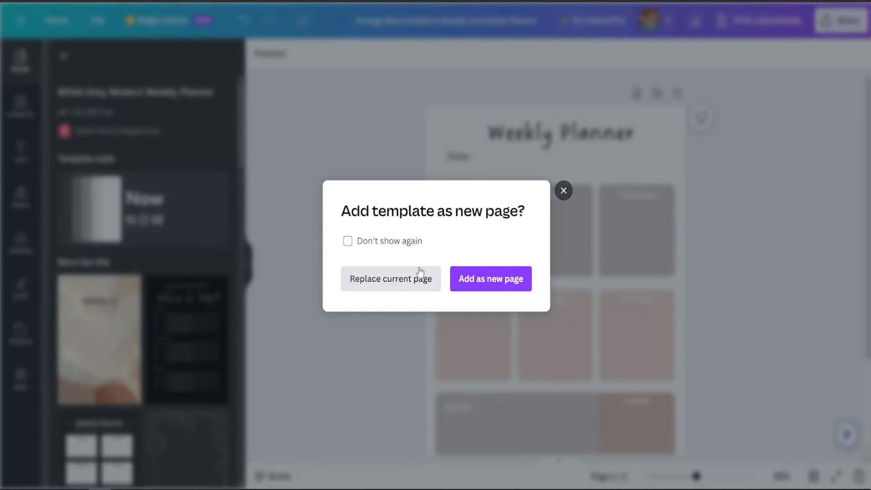
pyautogui.click(504, 283)
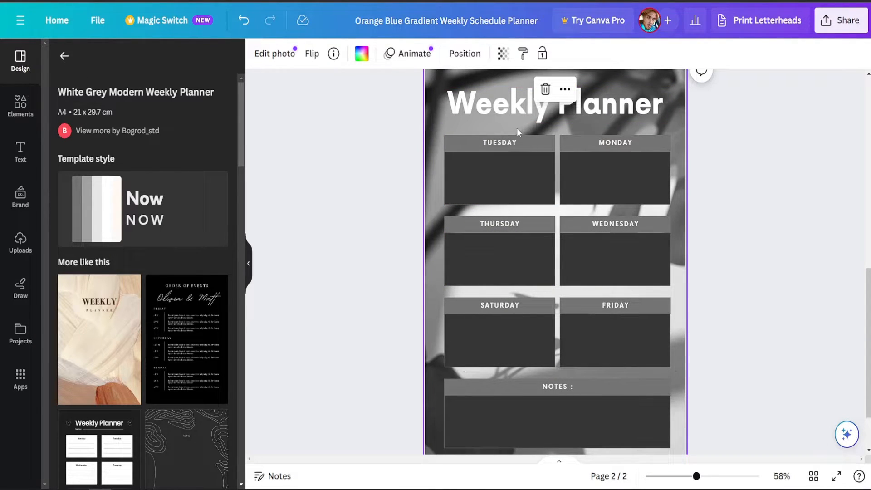
# Copy the grey shadow photo background of the newly added planner page.
pyautogui.click(483, 126)
pyautogui.click(433, 141)
pyautogui.rightClick(431, 146)
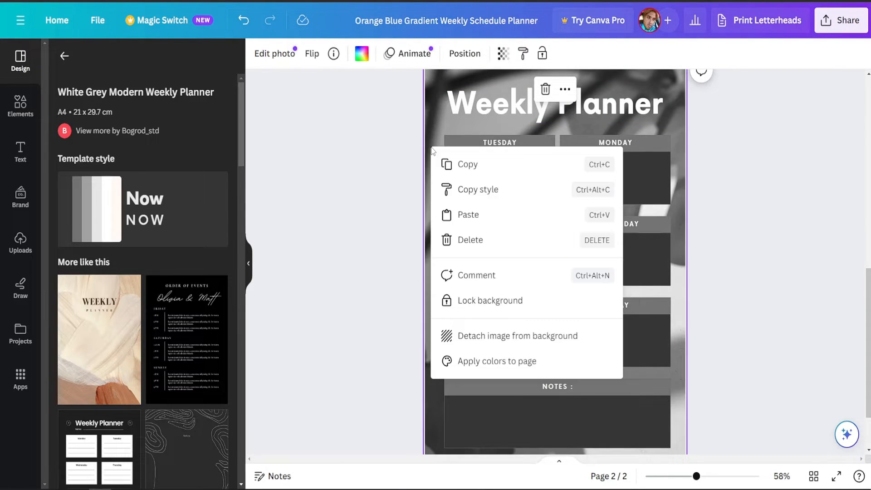
pyautogui.click(450, 162)
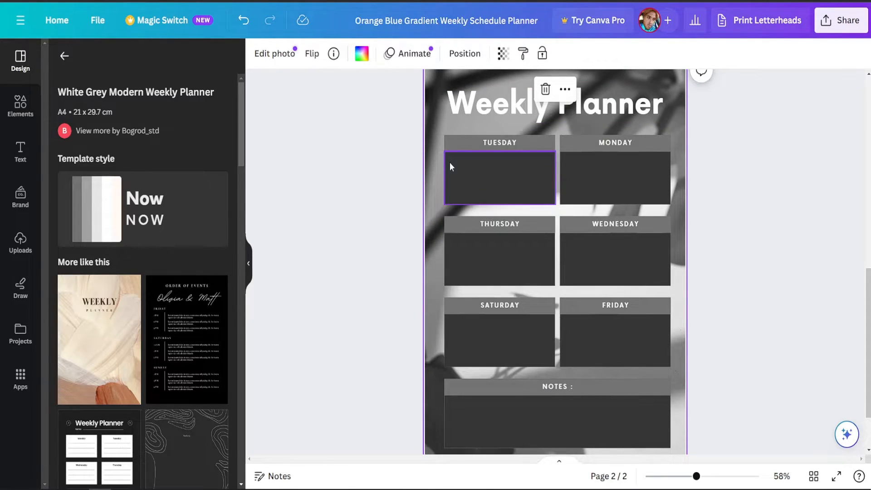
# Go to page 1 and paste the copied grey shadow photo as its background.
pyautogui.click(602, 479)
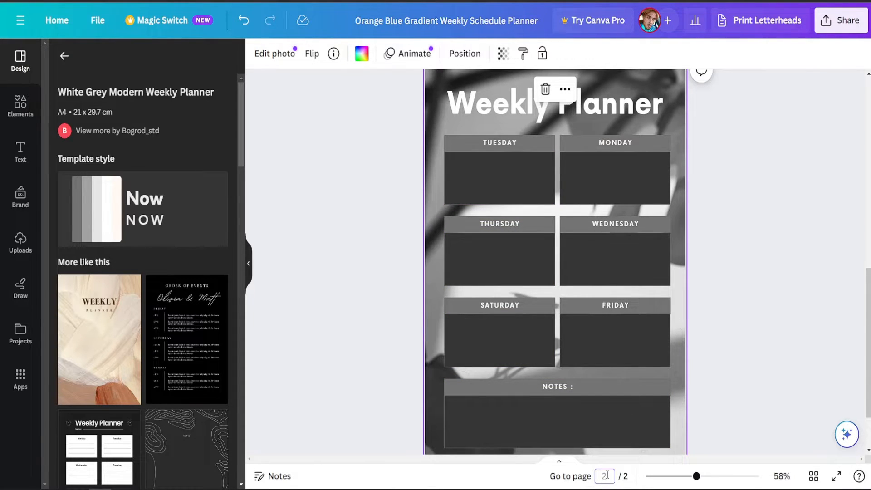
pyautogui.write('1')
pyautogui.press('Return')
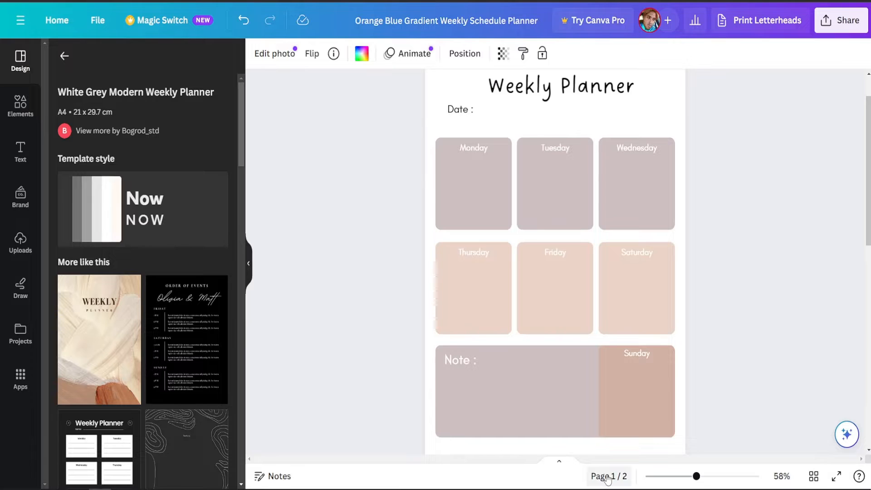
pyautogui.rightClick(561, 129)
pyautogui.click(594, 196)
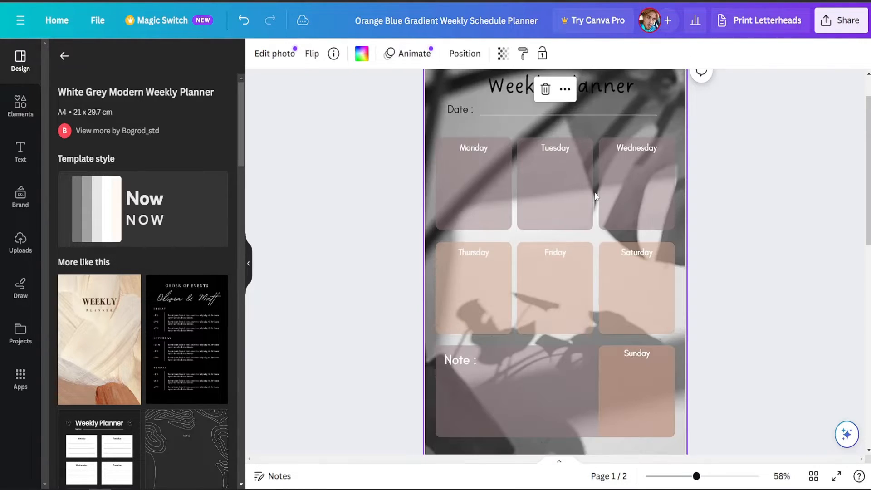
pyautogui.click(763, 207)
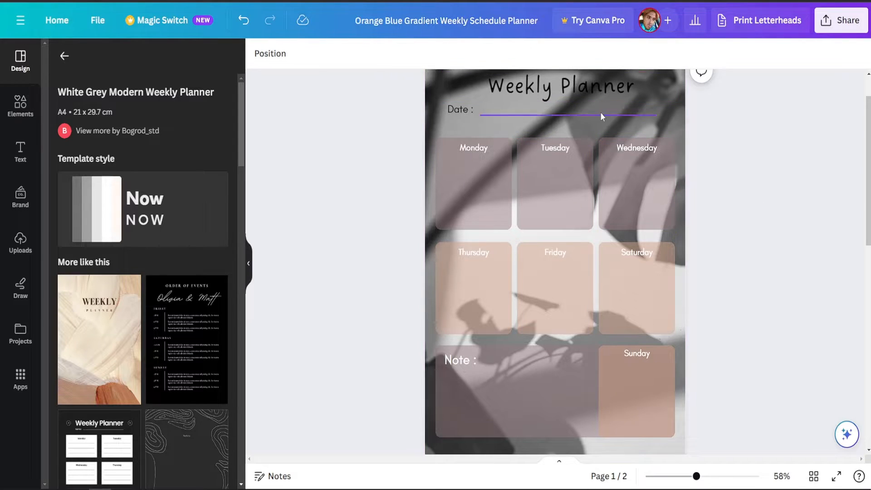
# Delete page 2 with the White Grey Modern Weekly Planner template.
pyautogui.scroll(1, 603, 136)
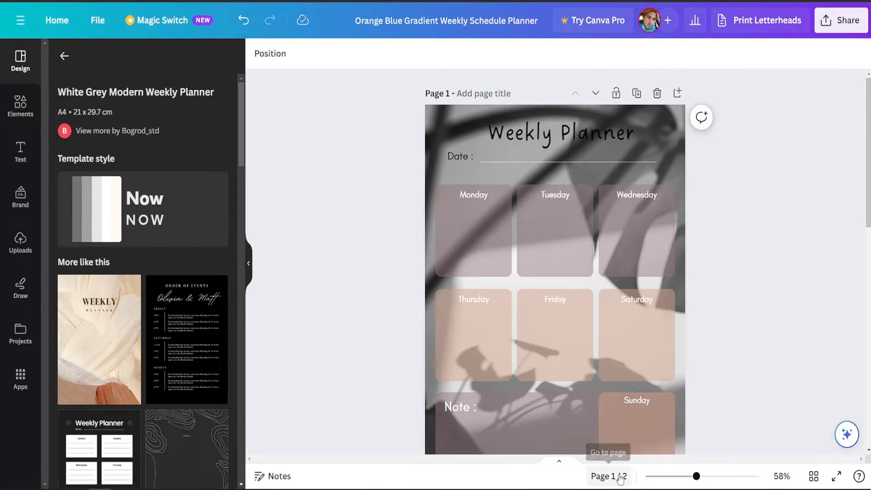
pyautogui.scroll(-2, 565, 363)
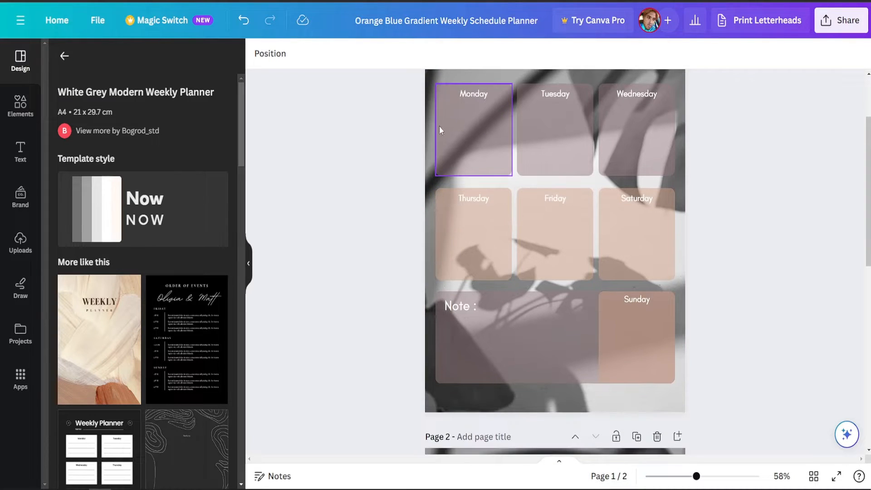
pyautogui.click(619, 476)
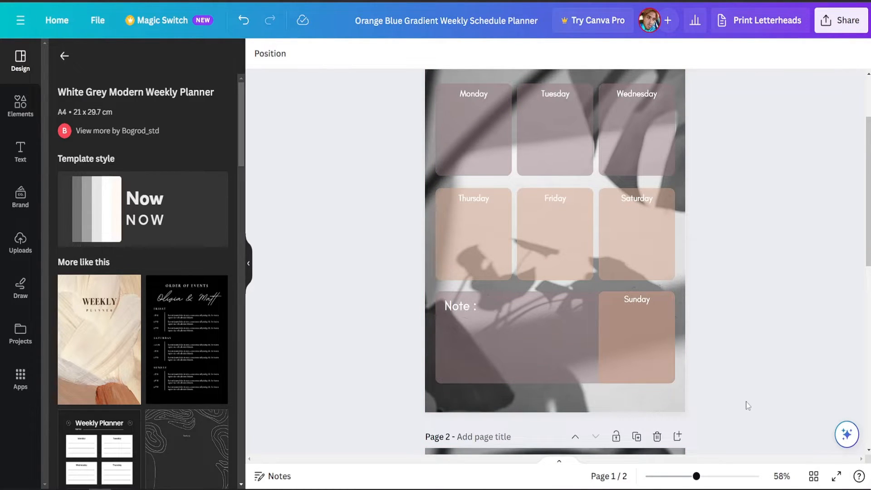
pyautogui.scroll(-9, 569, 286)
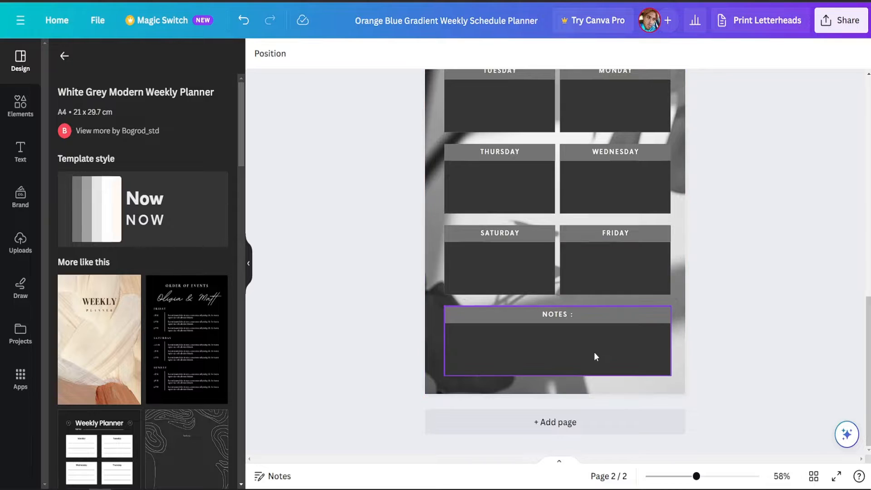
pyautogui.scroll(11, 595, 353)
pyautogui.scroll(-7, 594, 353)
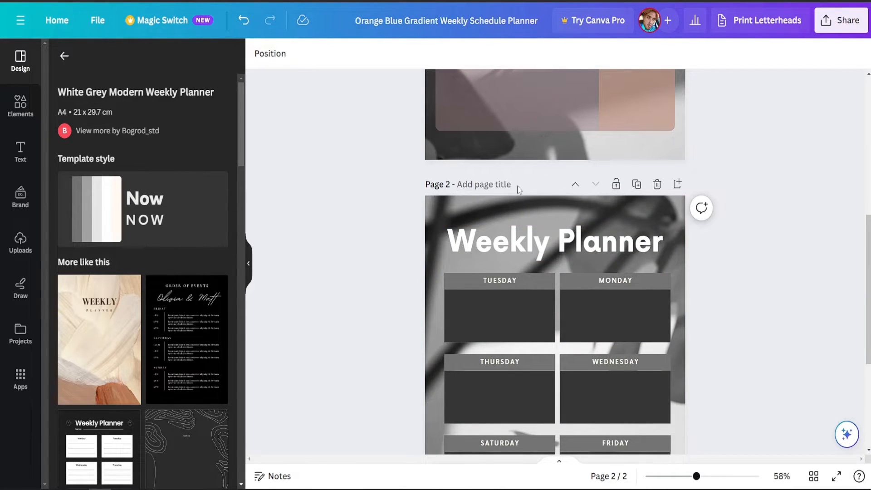
pyautogui.click(656, 183)
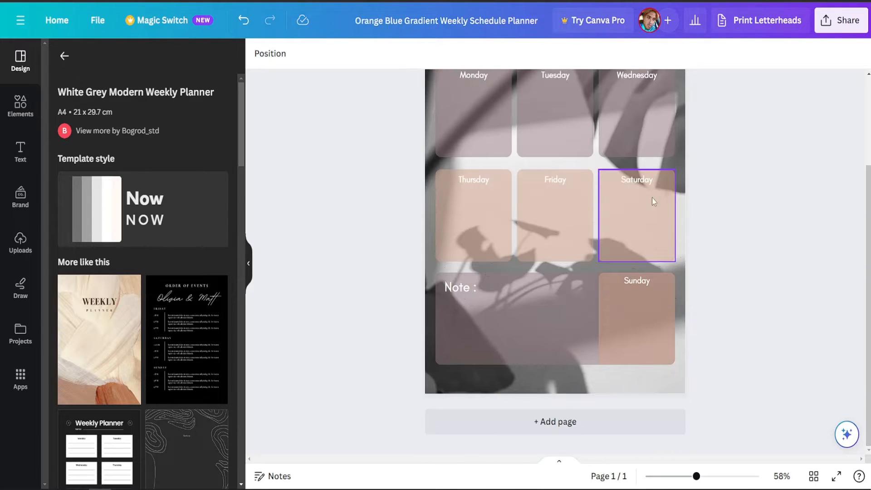
pyautogui.scroll(3, 651, 197)
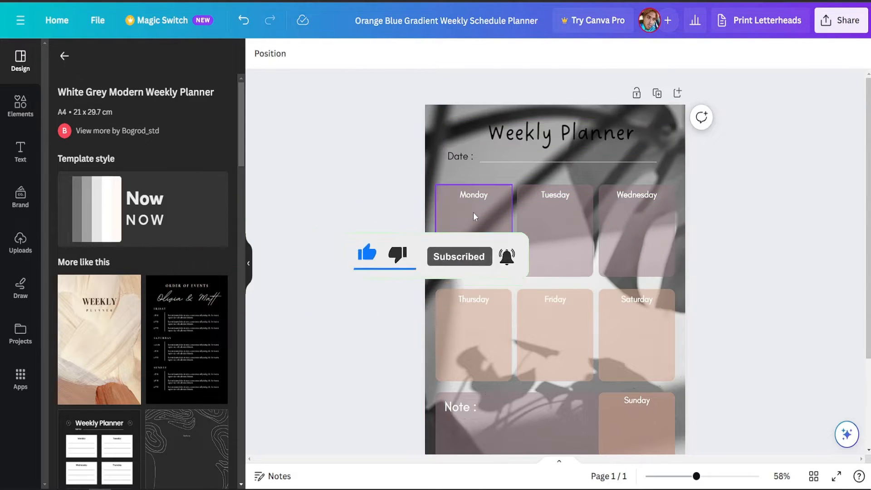
pyautogui.scroll(-2, 522, 222)
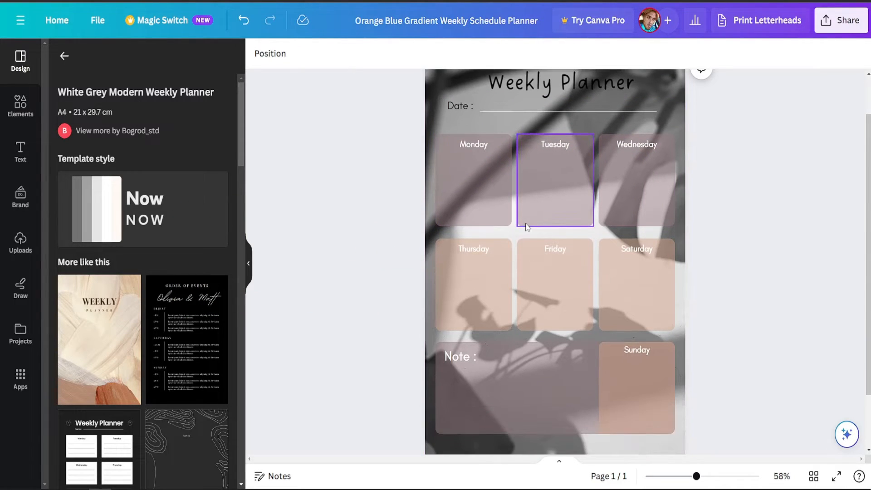
pyautogui.click(482, 174)
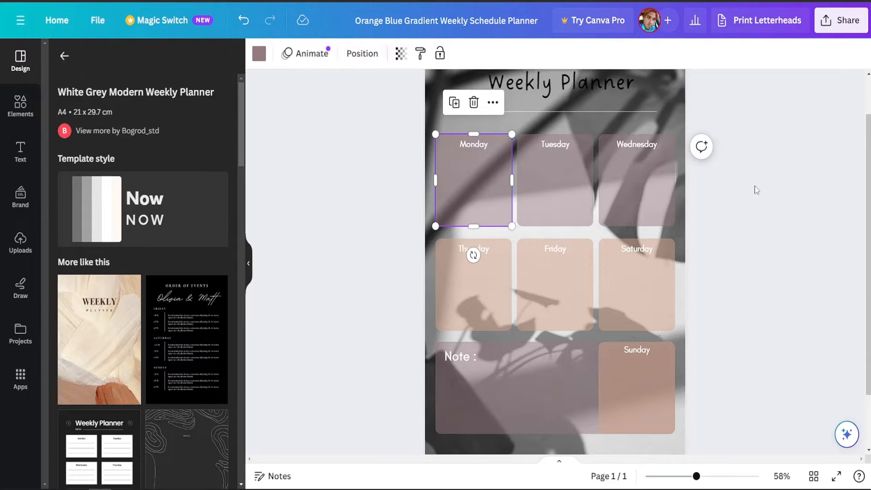
pyautogui.click(817, 195)
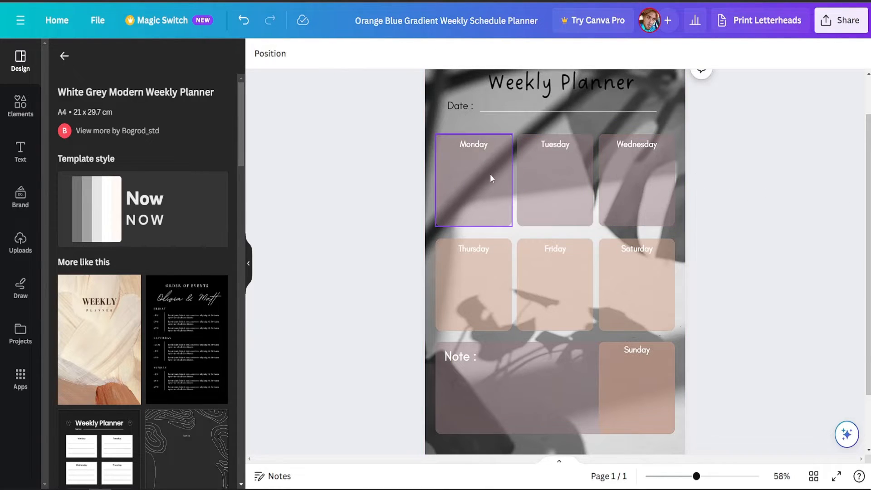
# Recolour the Monday box aqua blue.
pyautogui.click(475, 178)
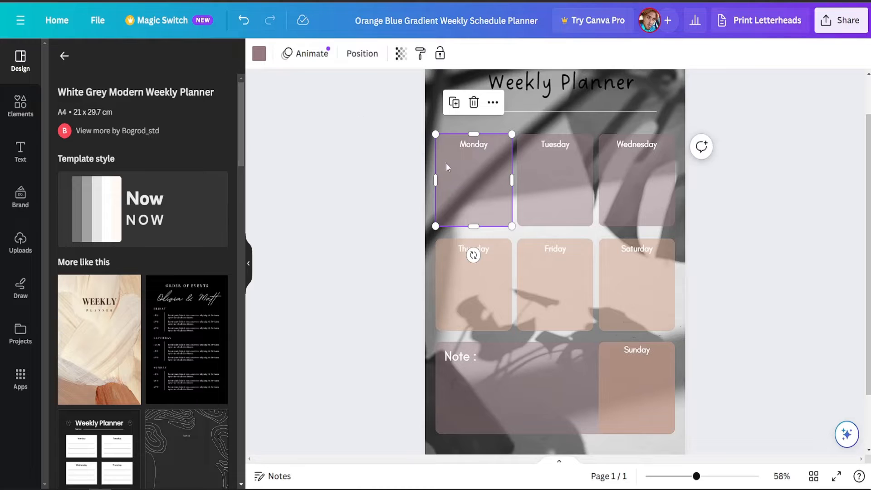
pyautogui.click(259, 53)
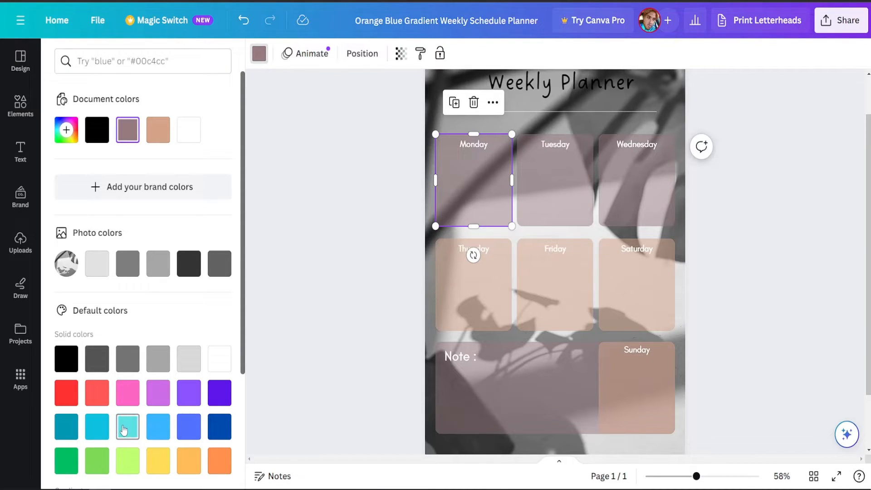
pyautogui.click(95, 433)
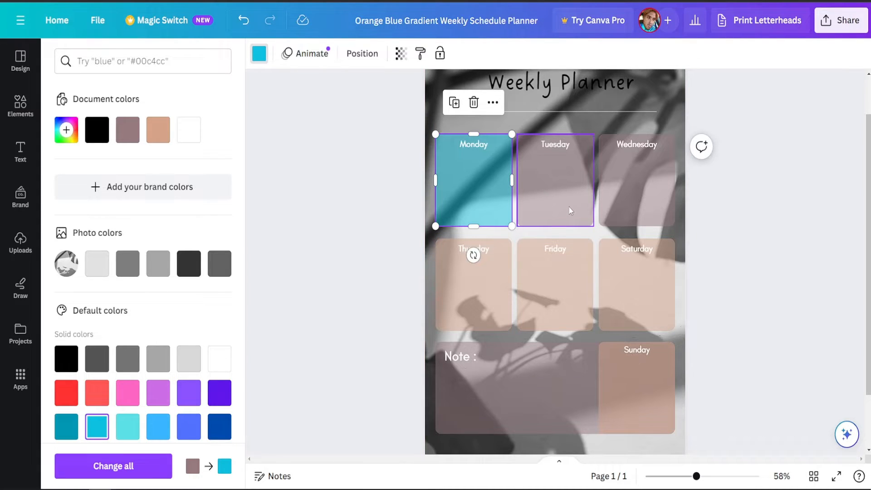
# Recolour the Tuesday box dark turquoise and the Wednesday box light turquoise.
pyautogui.scroll(1, 570, 209)
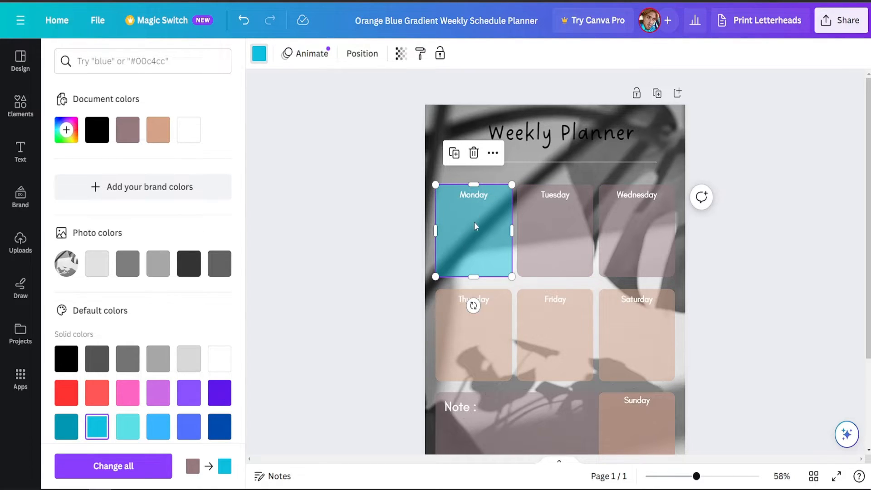
pyautogui.click(543, 224)
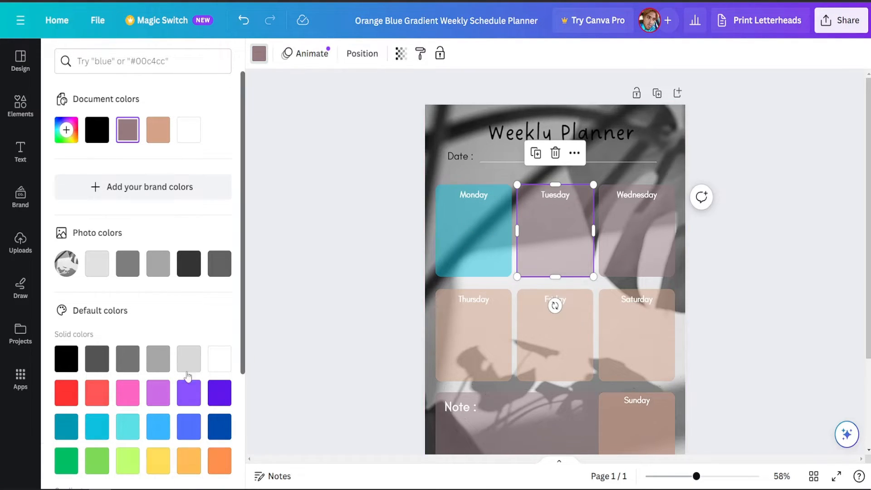
pyautogui.click(67, 426)
pyautogui.click(623, 229)
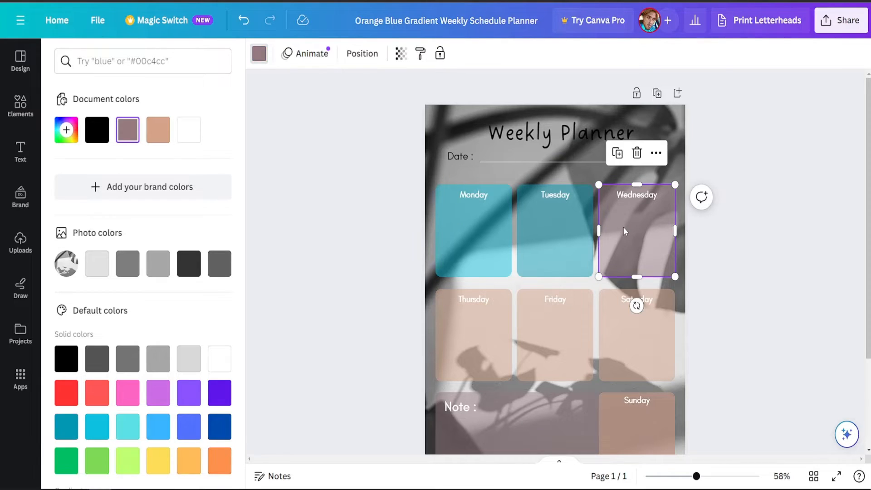
pyautogui.click(127, 426)
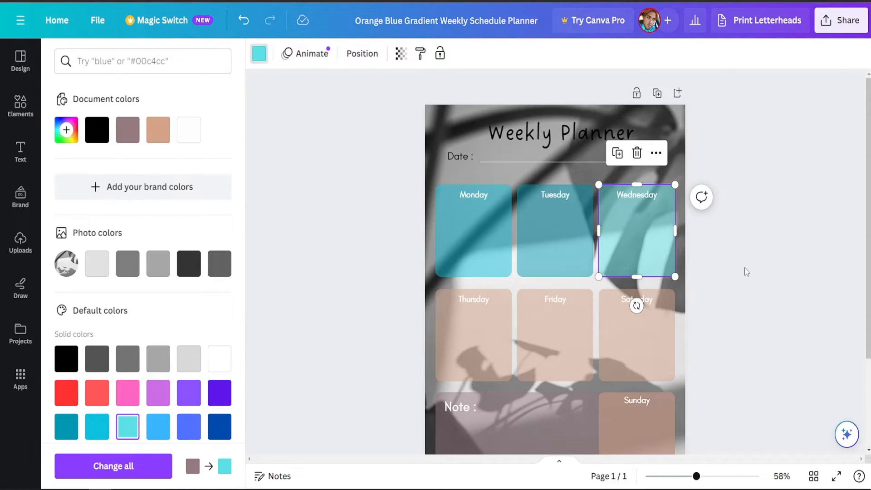
pyautogui.click(746, 271)
# Recolour the Thursday box dark turquoise, the Friday box light turquoise and the Saturday box aqua blue.
pyautogui.click(443, 345)
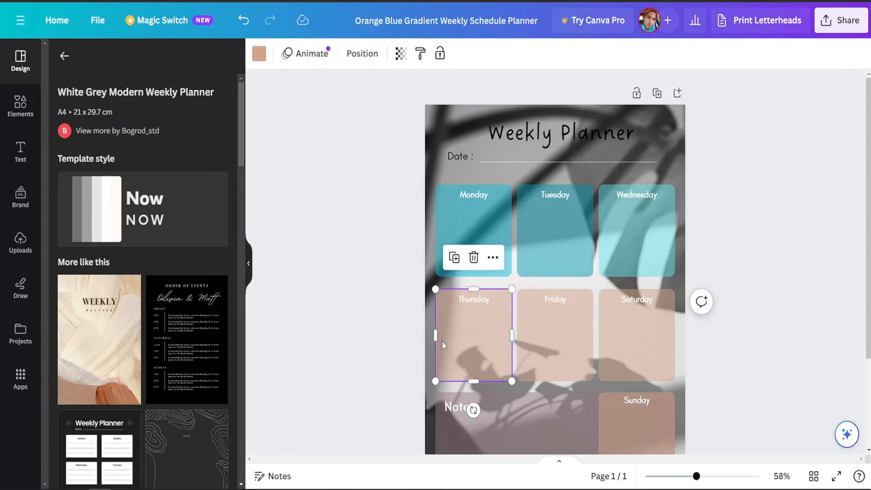
pyautogui.click(259, 53)
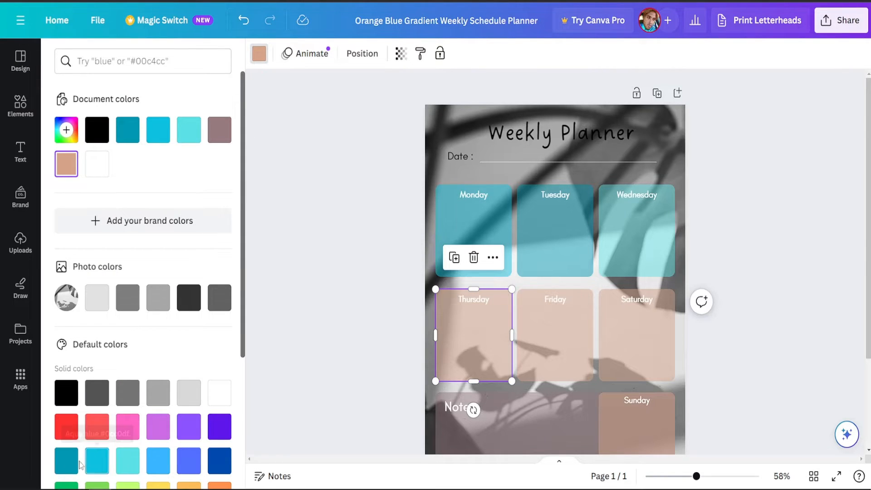
pyautogui.click(97, 460)
pyautogui.click(543, 356)
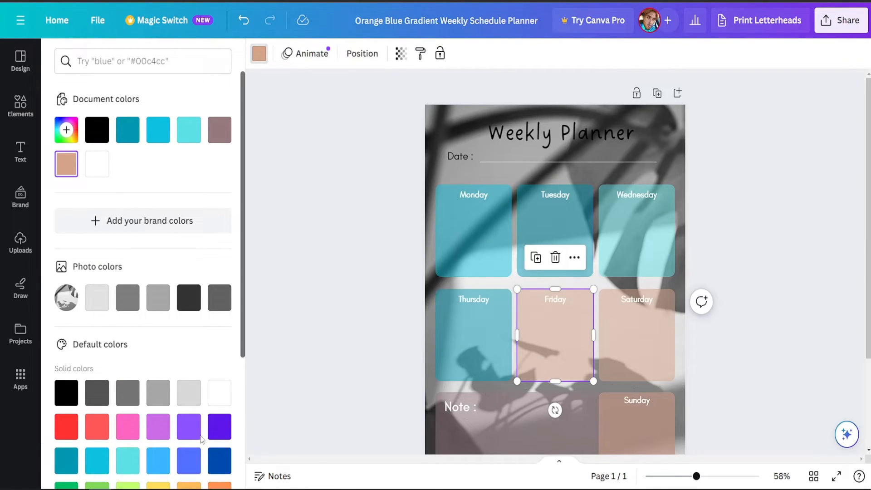
pyautogui.click(128, 461)
pyautogui.click(601, 357)
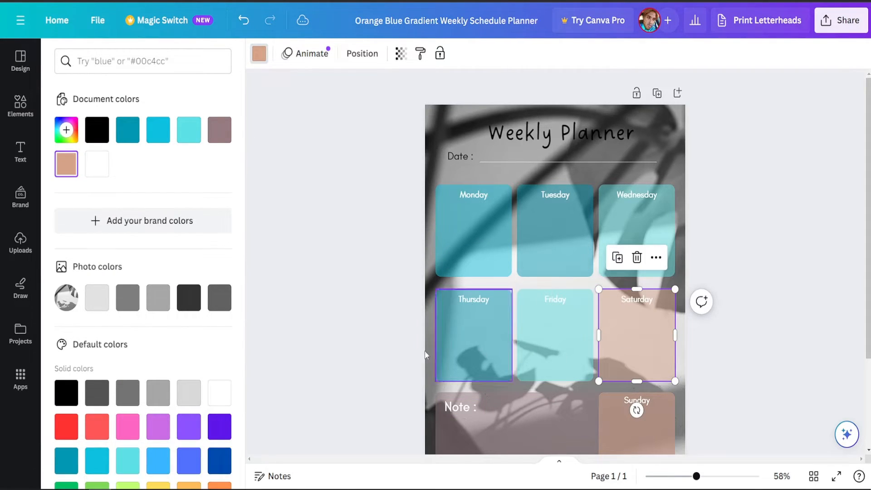
pyautogui.click(97, 460)
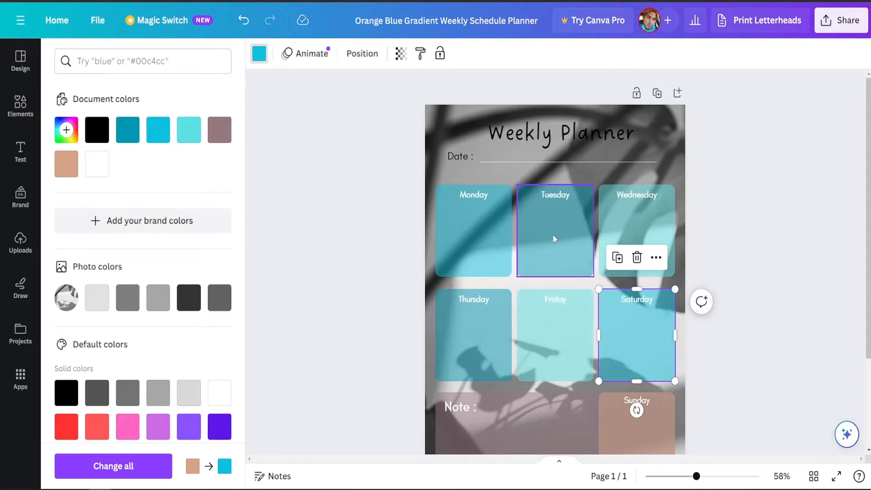
# Recolour the Sunday box medium blue and the Note box light turquoise.
pyautogui.scroll(-2, 552, 234)
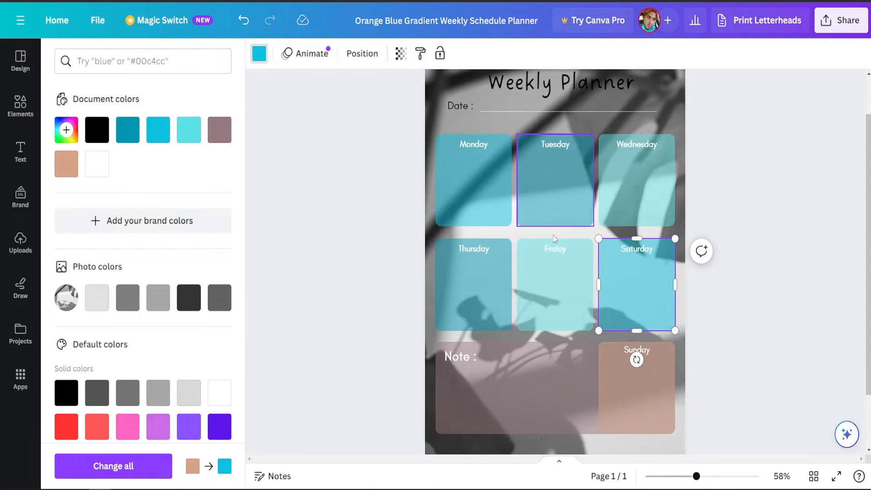
pyautogui.click(630, 398)
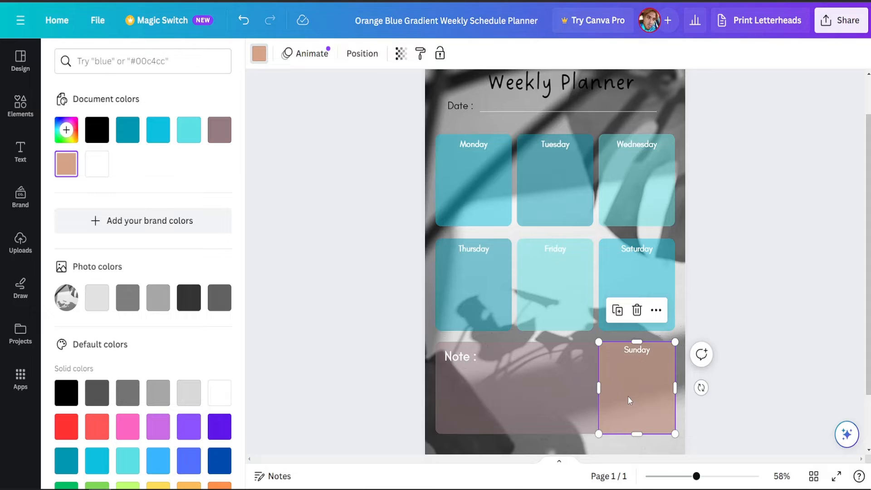
pyautogui.click(193, 468)
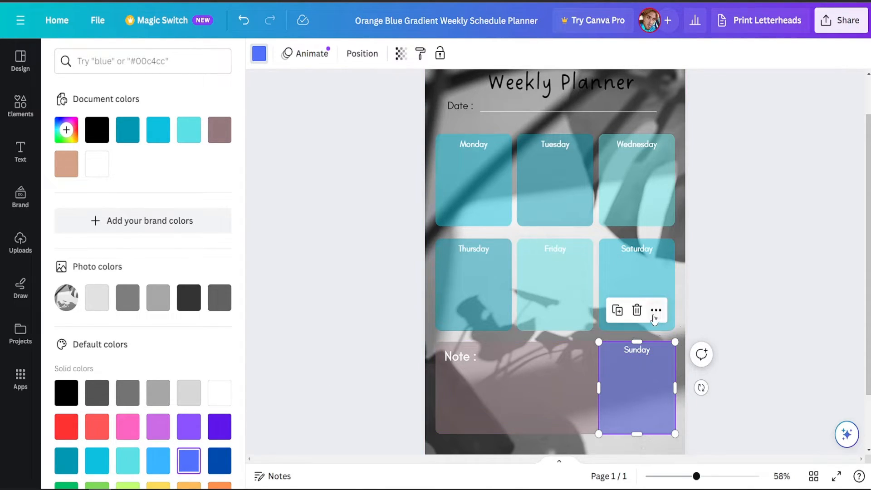
pyautogui.click(500, 379)
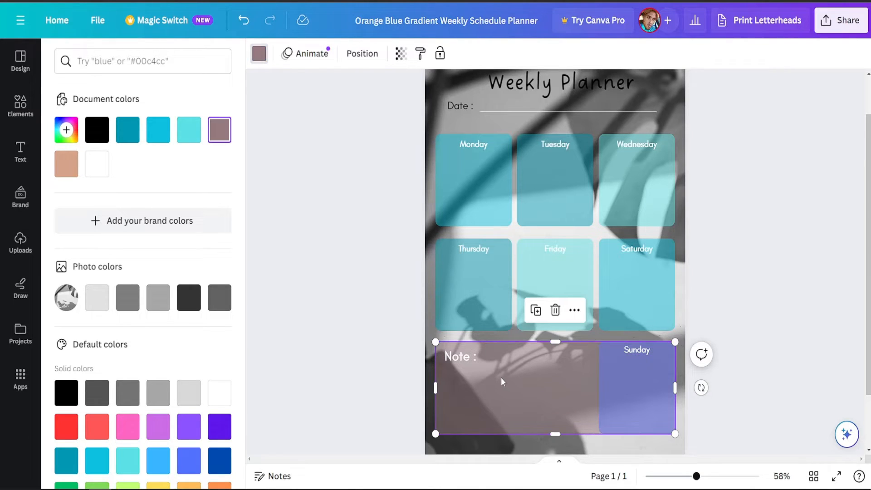
pyautogui.scroll(-3, 212, 405)
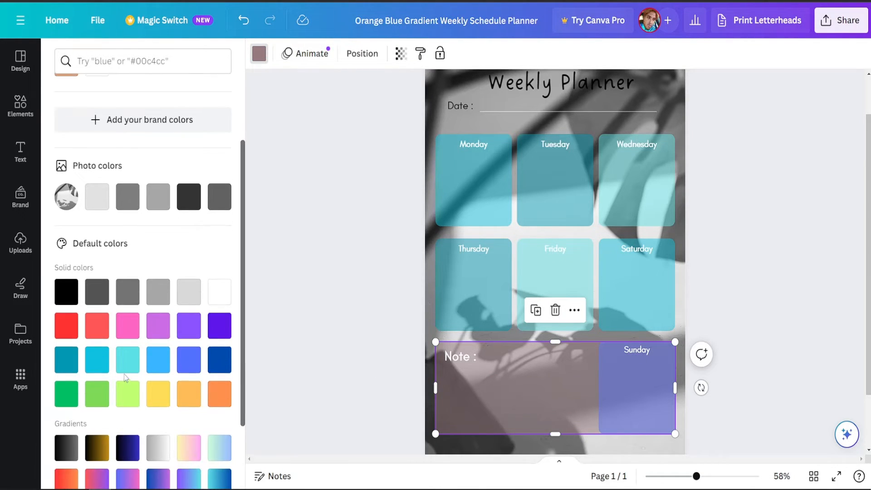
pyautogui.click(127, 363)
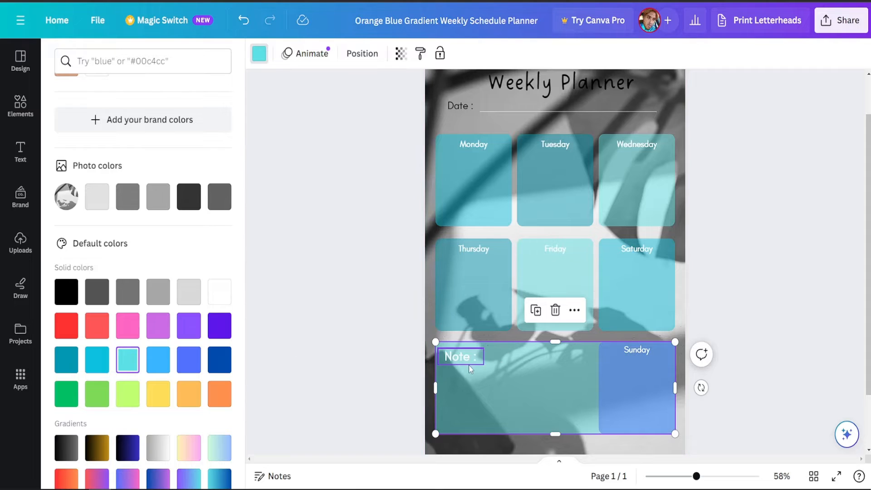
pyautogui.press('Escape')
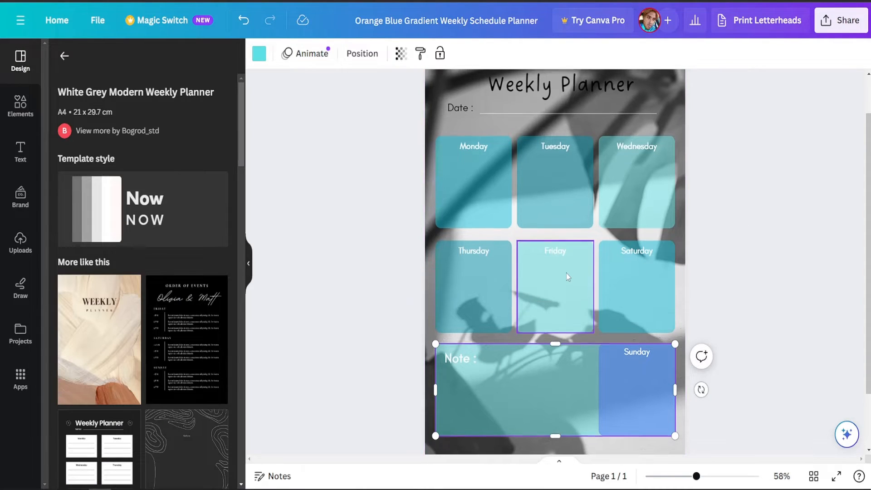
# Apply the Shadow text effect to the "Weekly Planner" heading.
pyautogui.scroll(2, 566, 273)
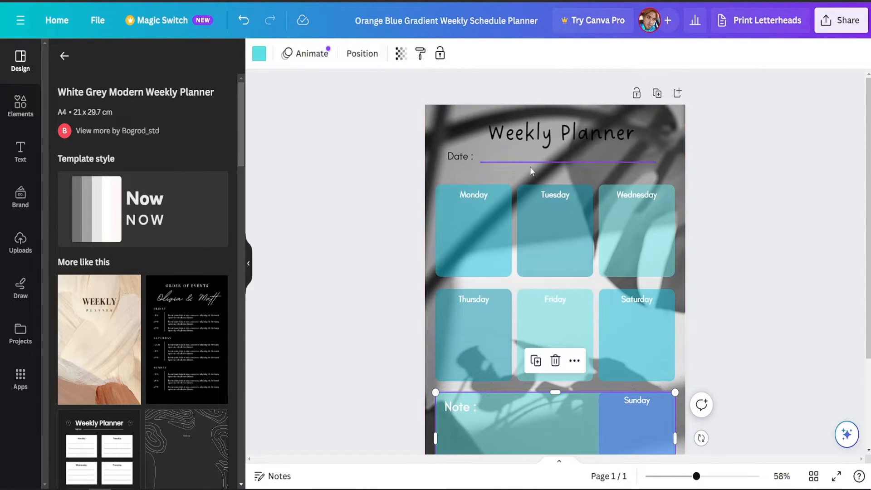
pyautogui.doubleClick(510, 135)
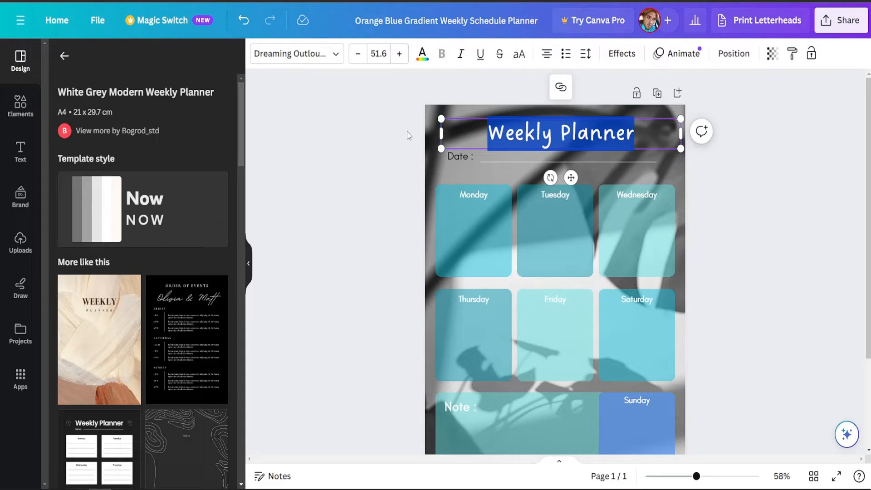
pyautogui.click(421, 54)
pyautogui.scroll(-2, 156, 383)
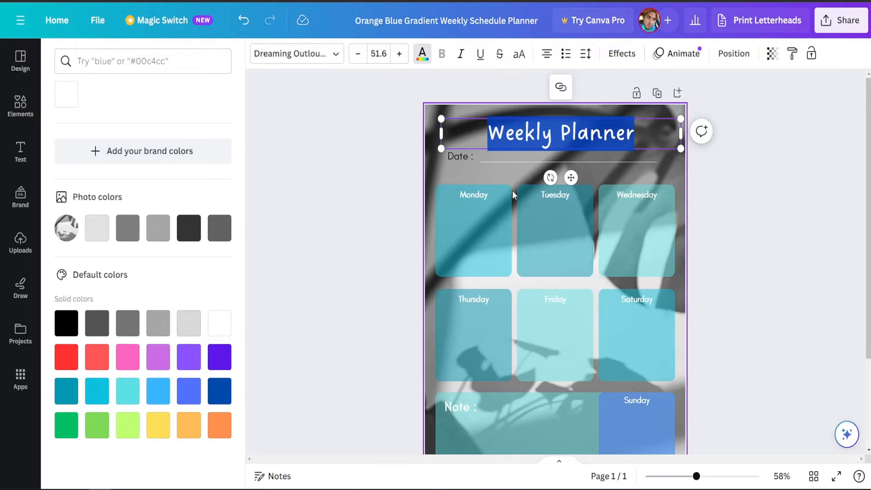
pyautogui.click(617, 58)
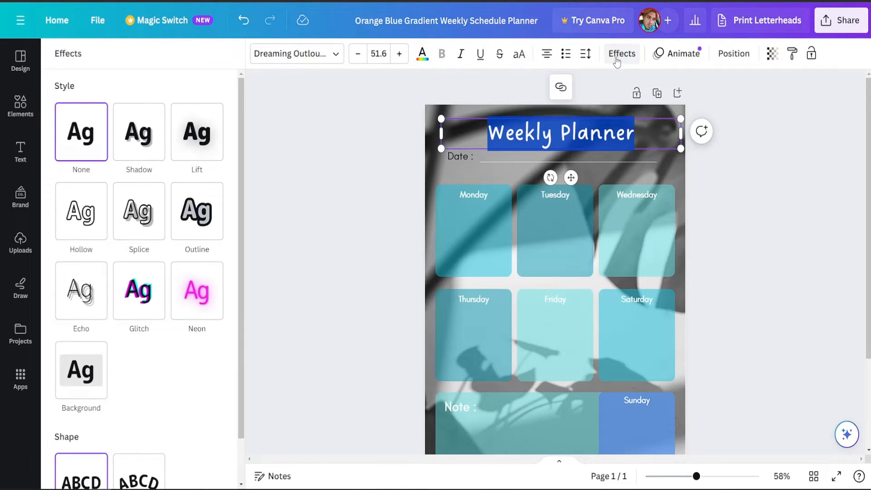
pyautogui.click(145, 136)
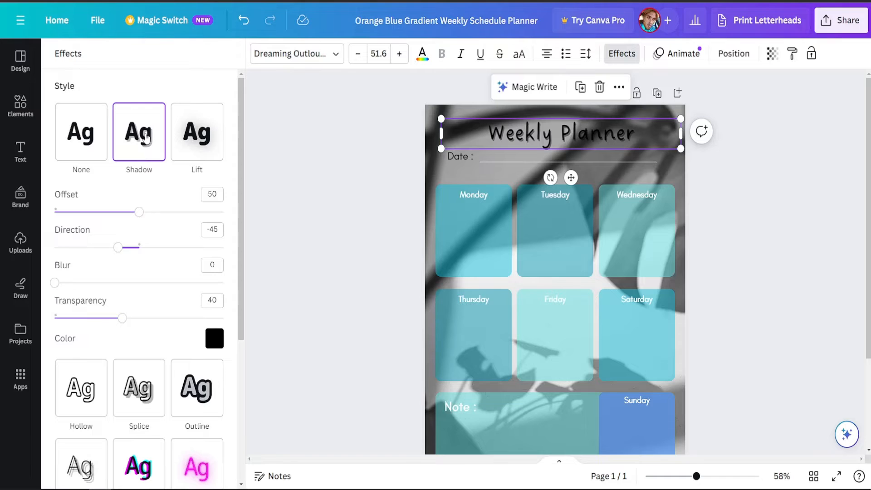
# Italicise the "Weekly Planner" heading text and look over the whole page.
pyautogui.tripleClick(534, 135)
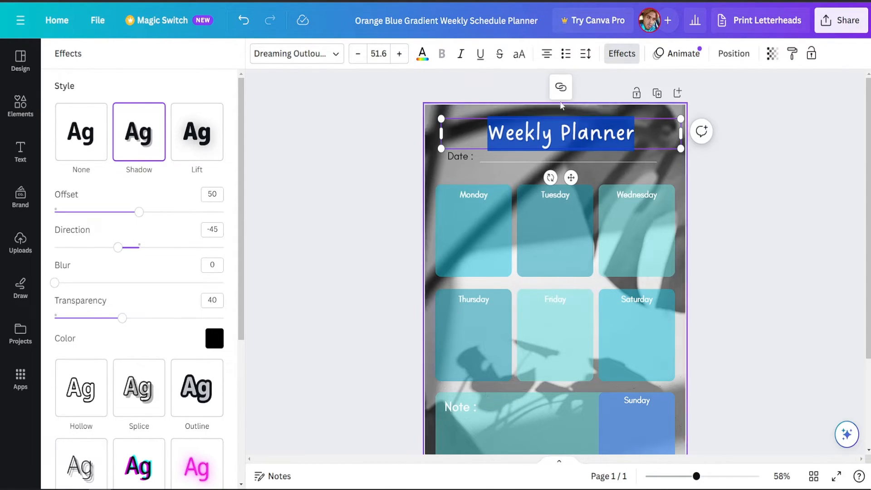
pyautogui.click(462, 54)
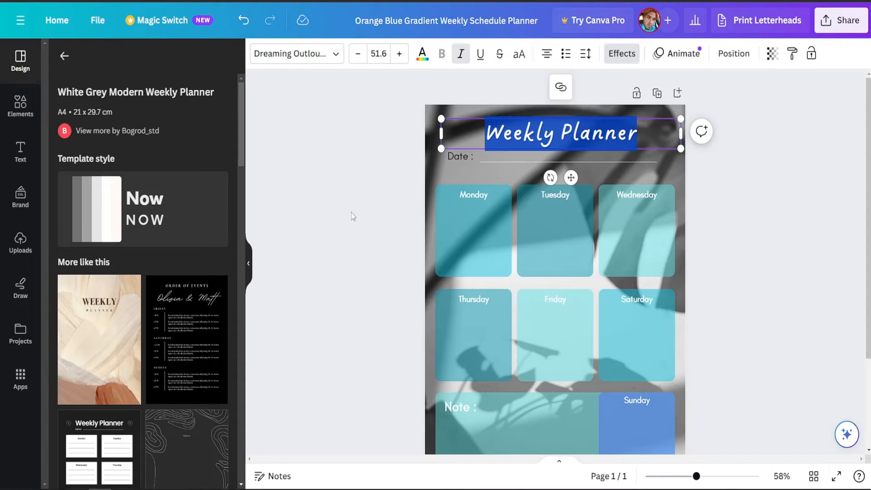
pyautogui.click(352, 213)
pyautogui.scroll(-3, 595, 351)
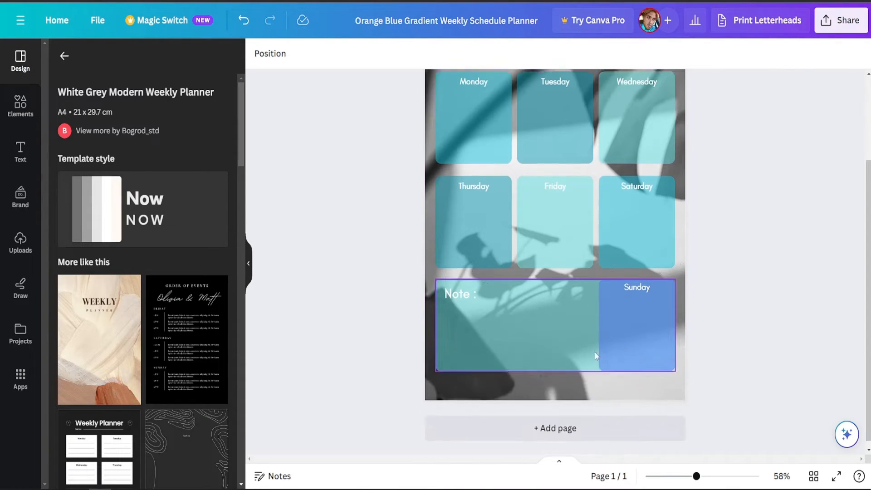
pyautogui.scroll(3, 573, 208)
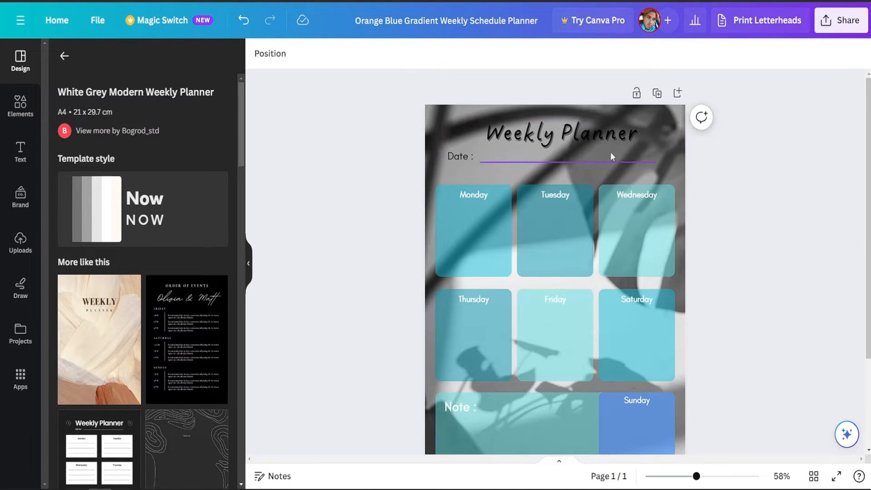
# Download the finished weekly planner design as a PDF Standard file and return to the page.
pyautogui.click(836, 28)
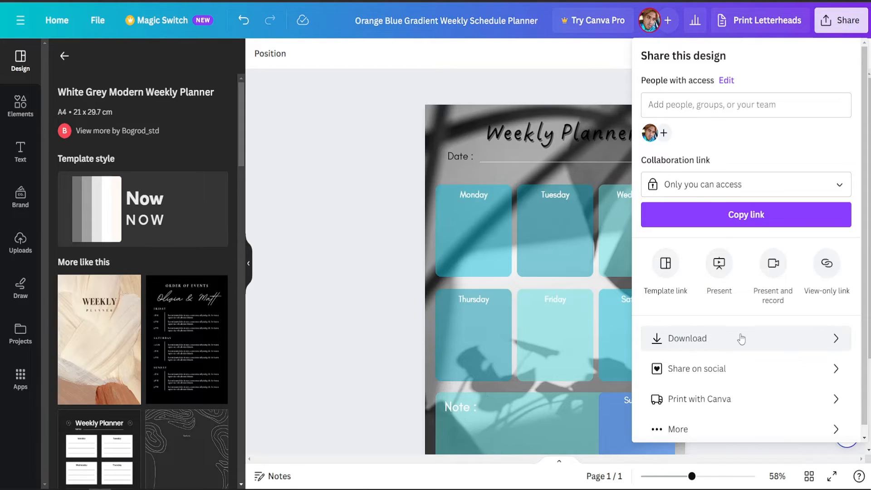
pyautogui.click(704, 339)
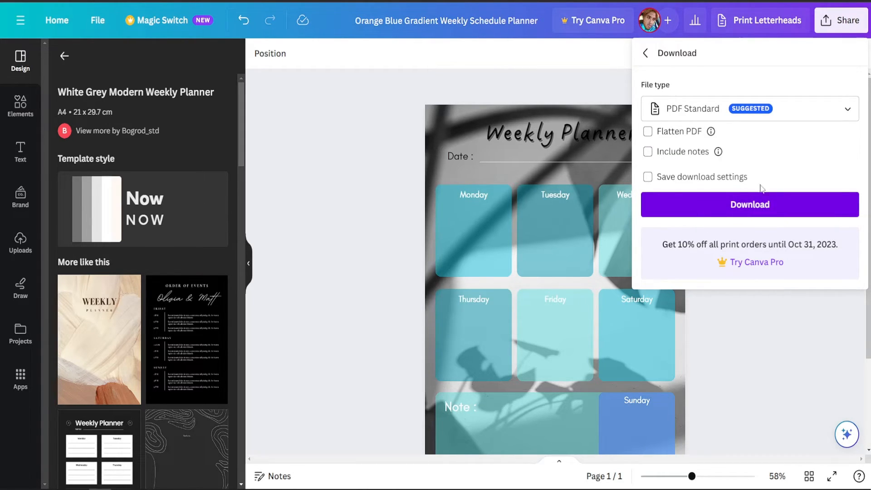
pyautogui.click(765, 114)
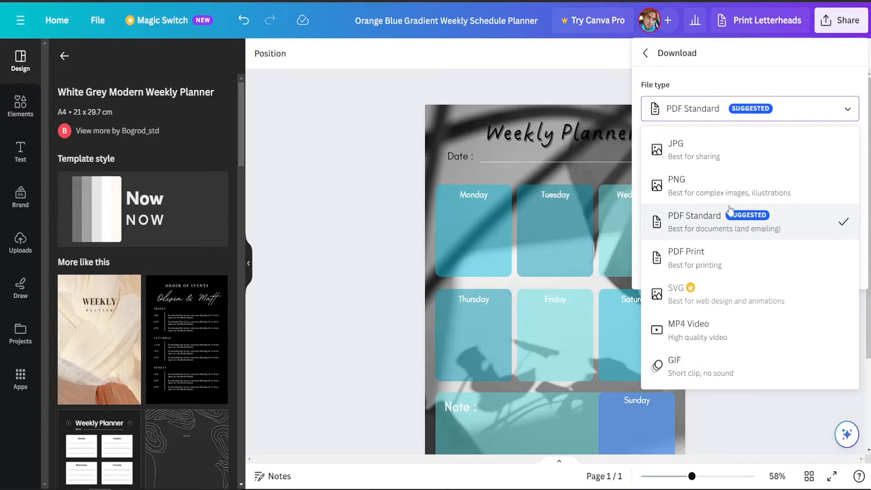
pyautogui.click(737, 228)
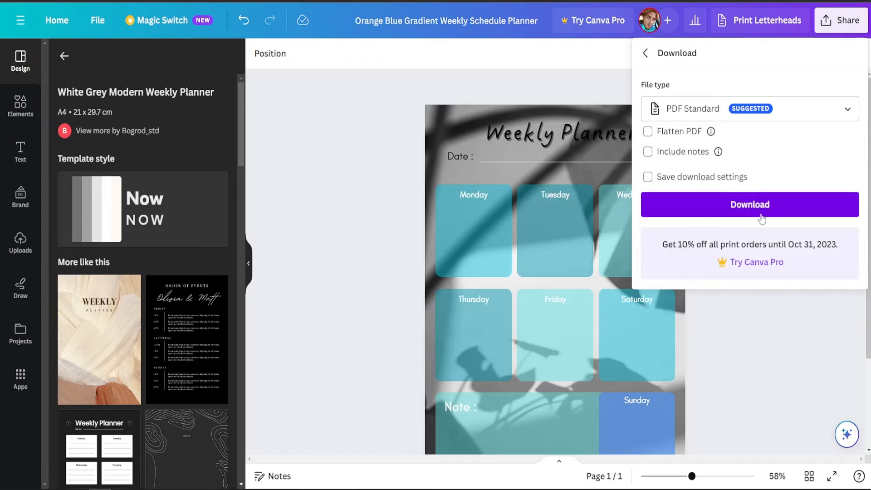
pyautogui.click(731, 211)
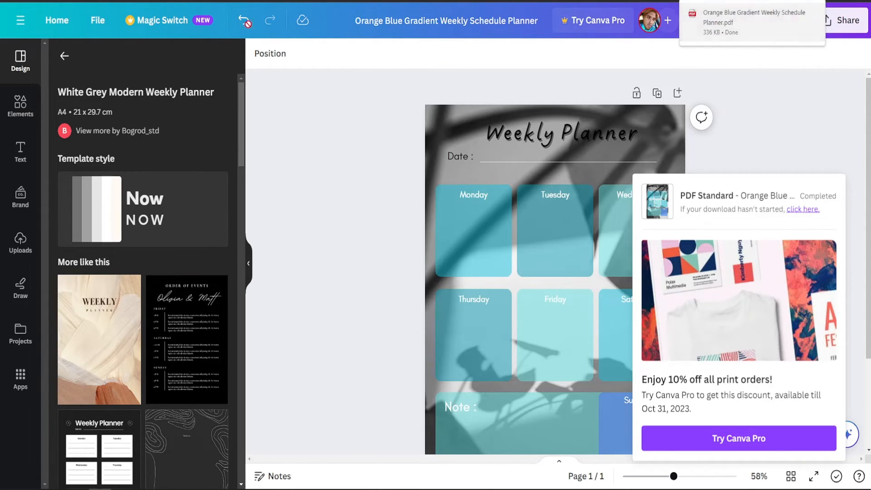
pyautogui.click(331, 155)
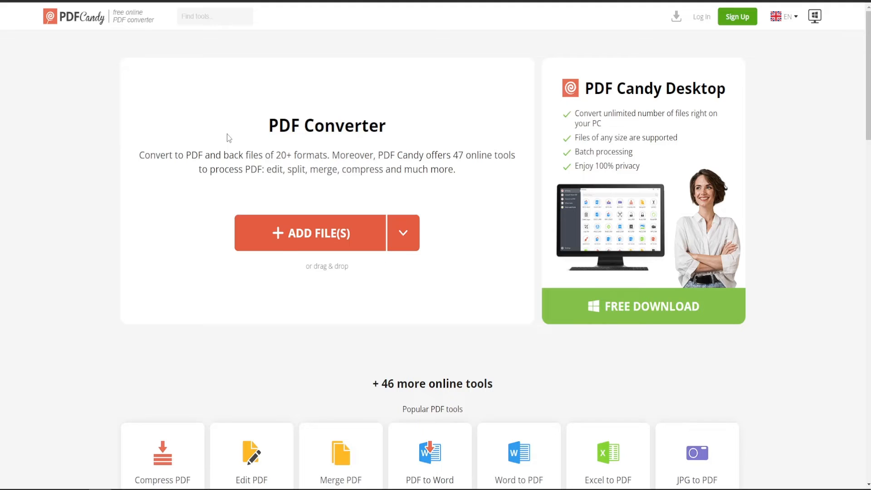
# Switch to the PDF Candy converter site and add the Orange Blue Gradient Weekly Schedule Planner PDF from the Downloads folder.
pyautogui.hotkey('ctrl', '+')
pyautogui.hotkey('ctrl', '+')
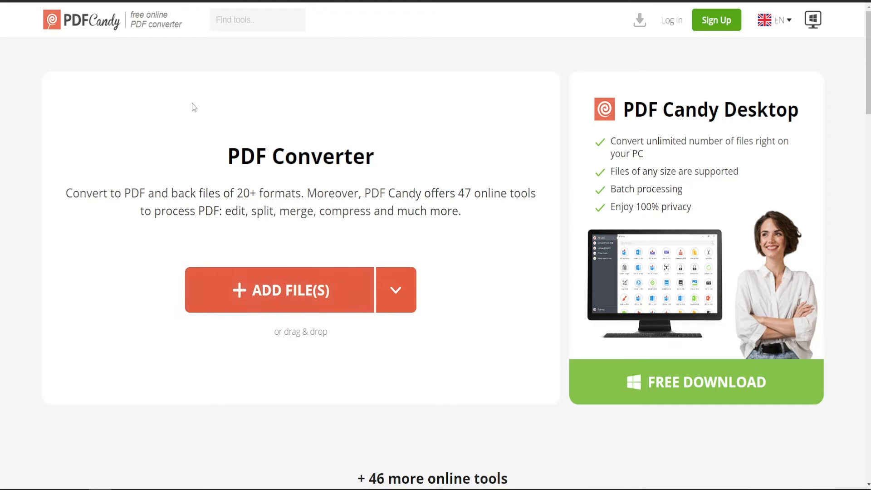
pyautogui.click(266, 289)
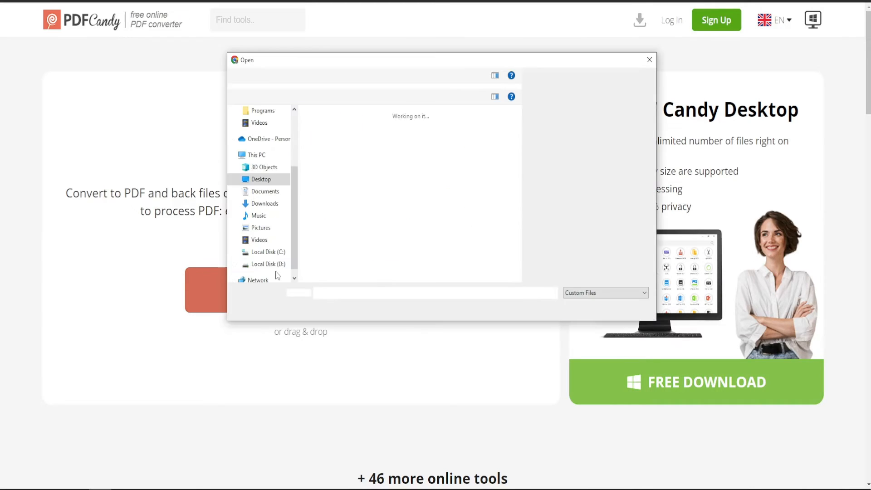
pyautogui.click(266, 205)
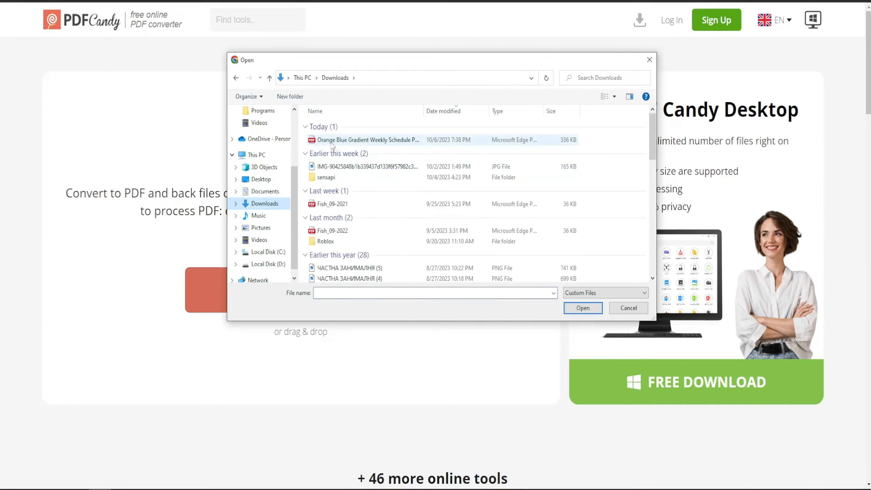
pyautogui.doubleClick(336, 140)
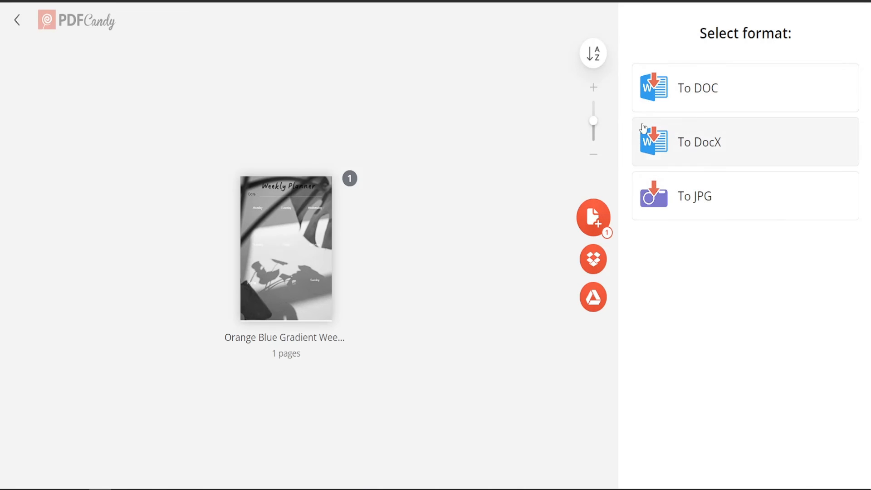
# Convert the planner PDF to DOC format and open the downloaded document in Word, skipping the Office sign-in.
pyautogui.click(676, 89)
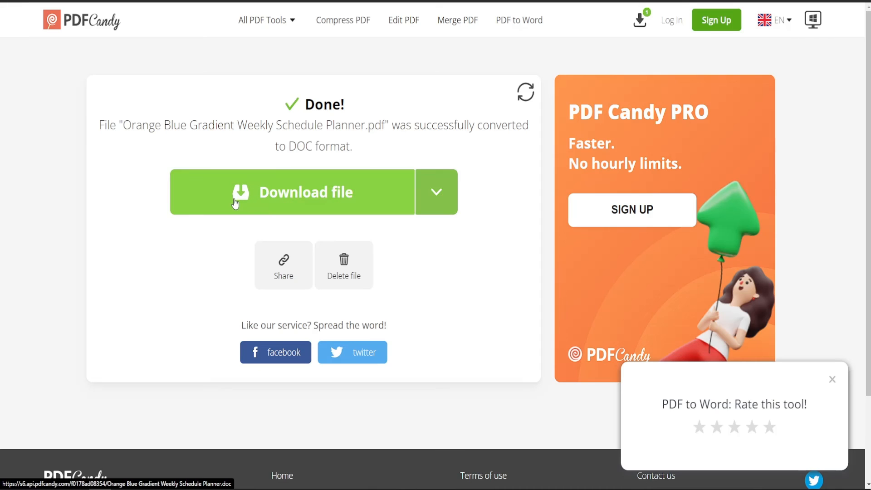
pyautogui.click(352, 198)
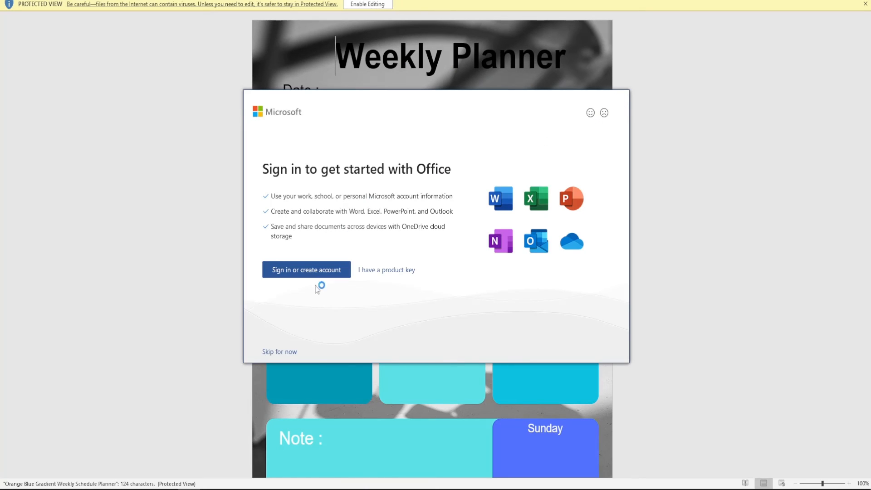
pyautogui.click(278, 351)
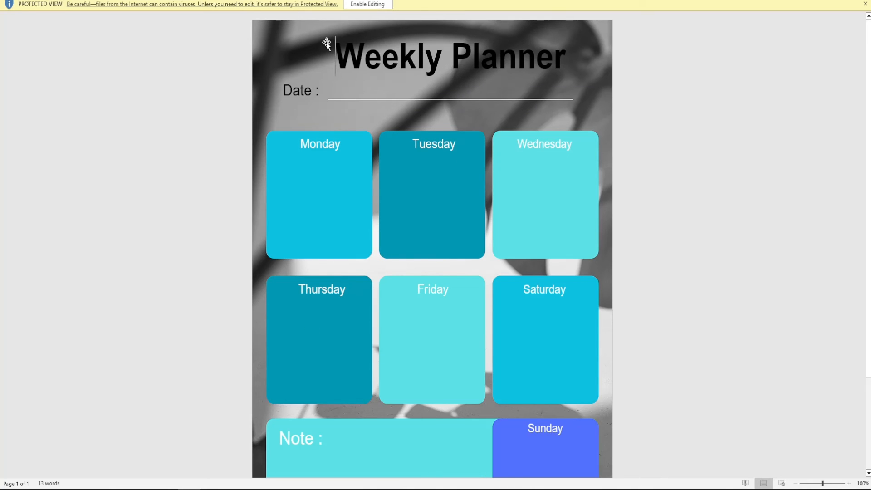
# Look over the converted planner page in Word and view its print options before returning to the document.
pyautogui.click(618, 99)
pyautogui.scroll(-5, 389, 165)
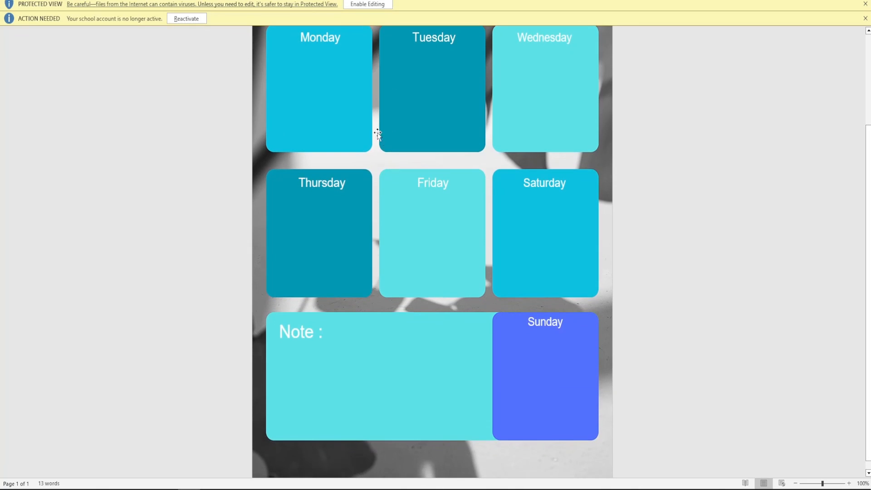
pyautogui.scroll(5, 406, 216)
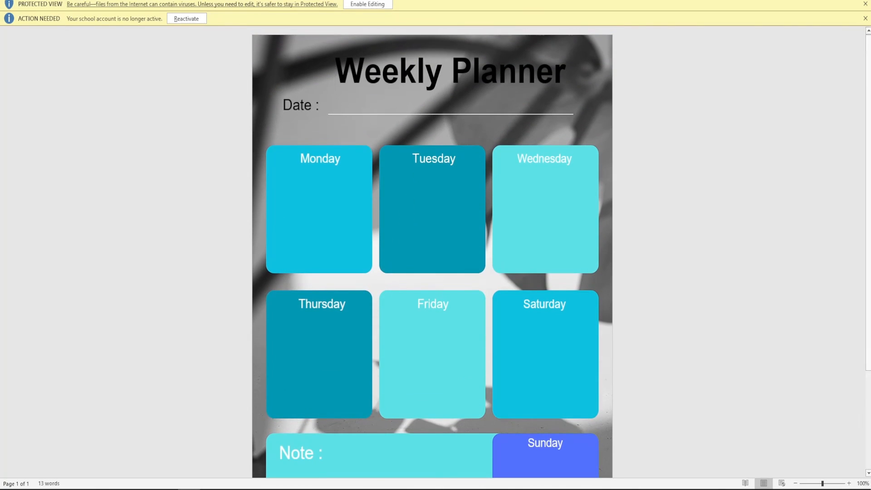
pyautogui.click(12, 1)
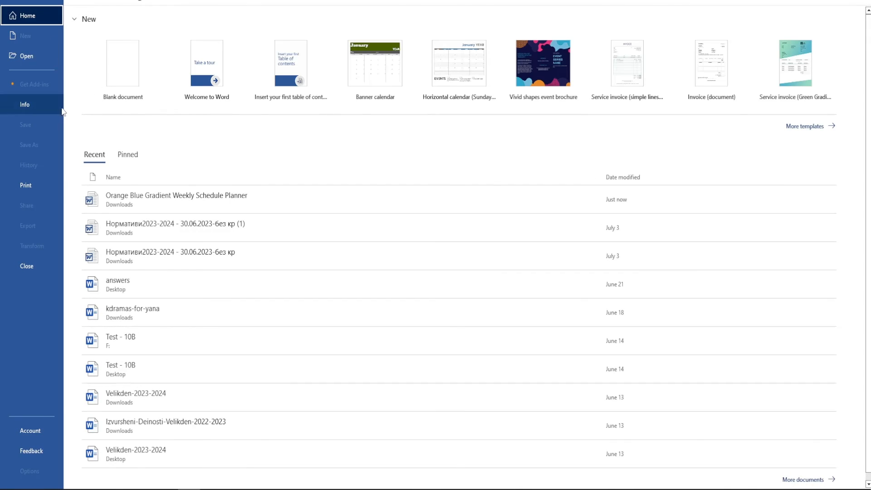
pyautogui.click(22, 190)
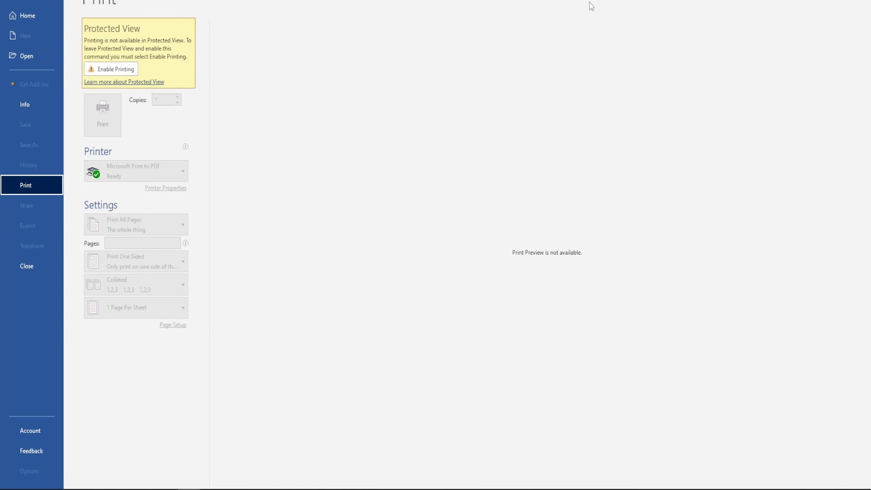
pyautogui.click(13, 2)
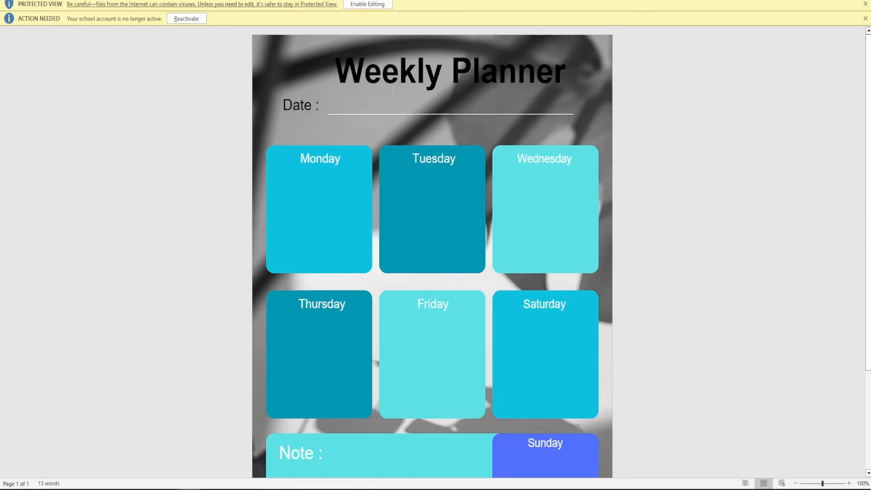
pyautogui.scroll(-3, 450, 235)
pyautogui.scroll(3, 602, 104)
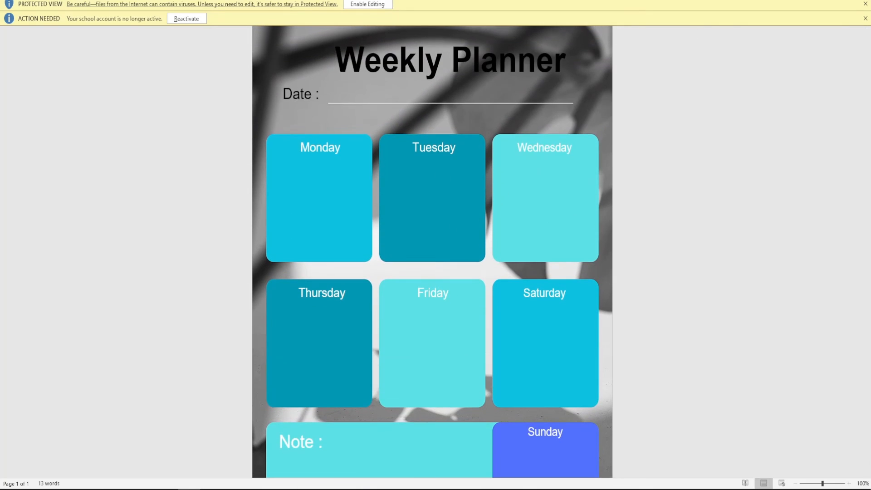